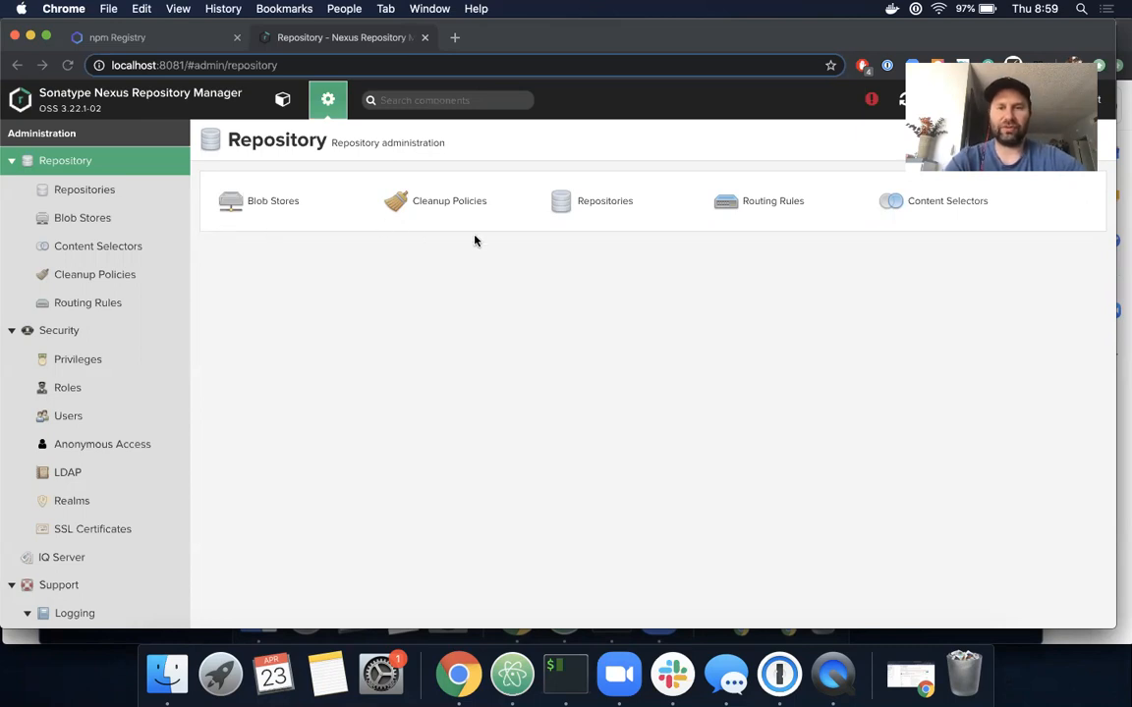
left_click(579, 208)
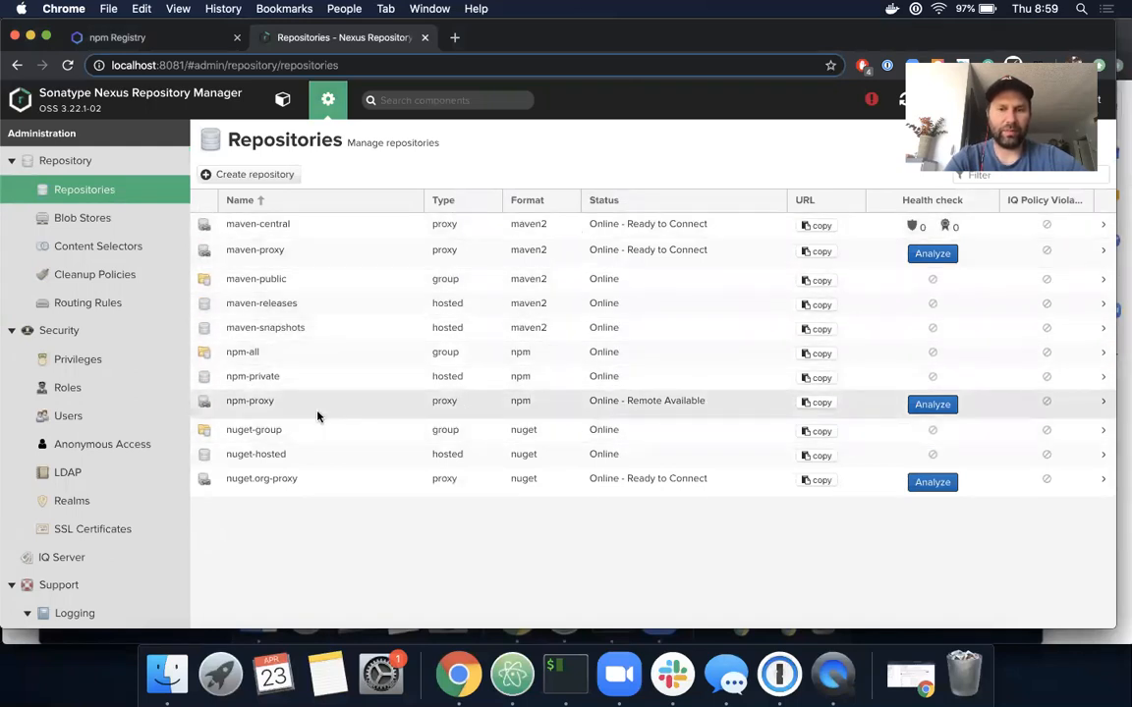
left_click(1104, 404)
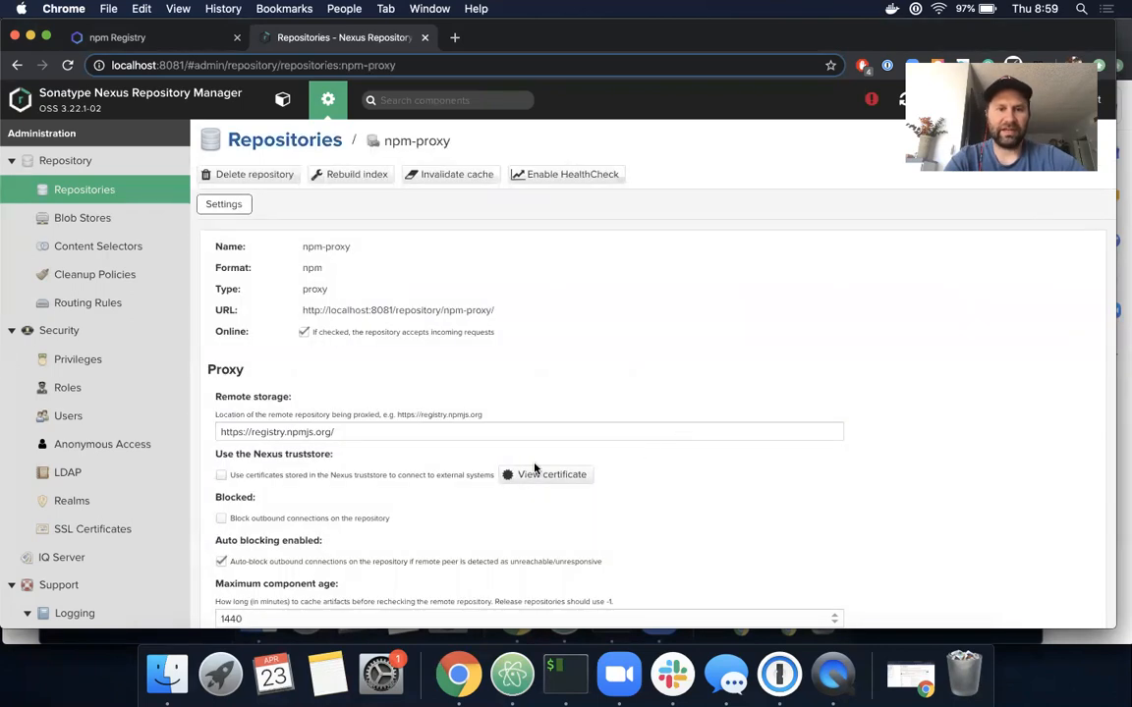
scroll(535, 470, "down", 2)
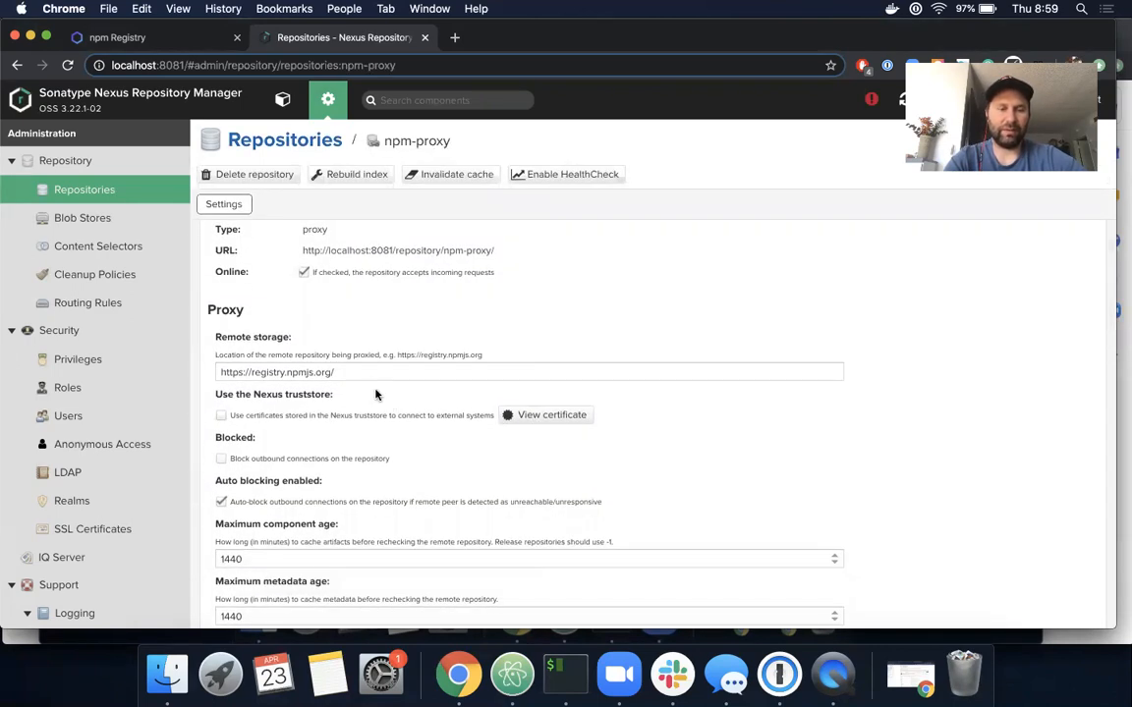
left_click(91, 194)
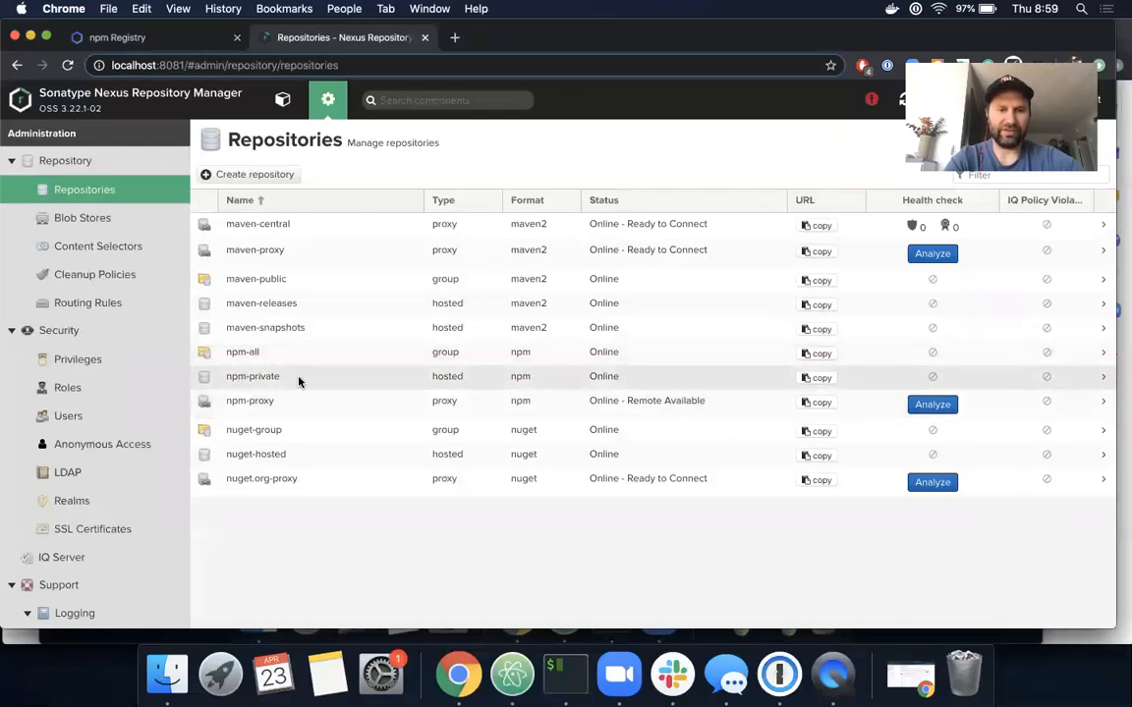
- Review the npm-private repository's settings and return to the Repositories list
left_click(1101, 379)
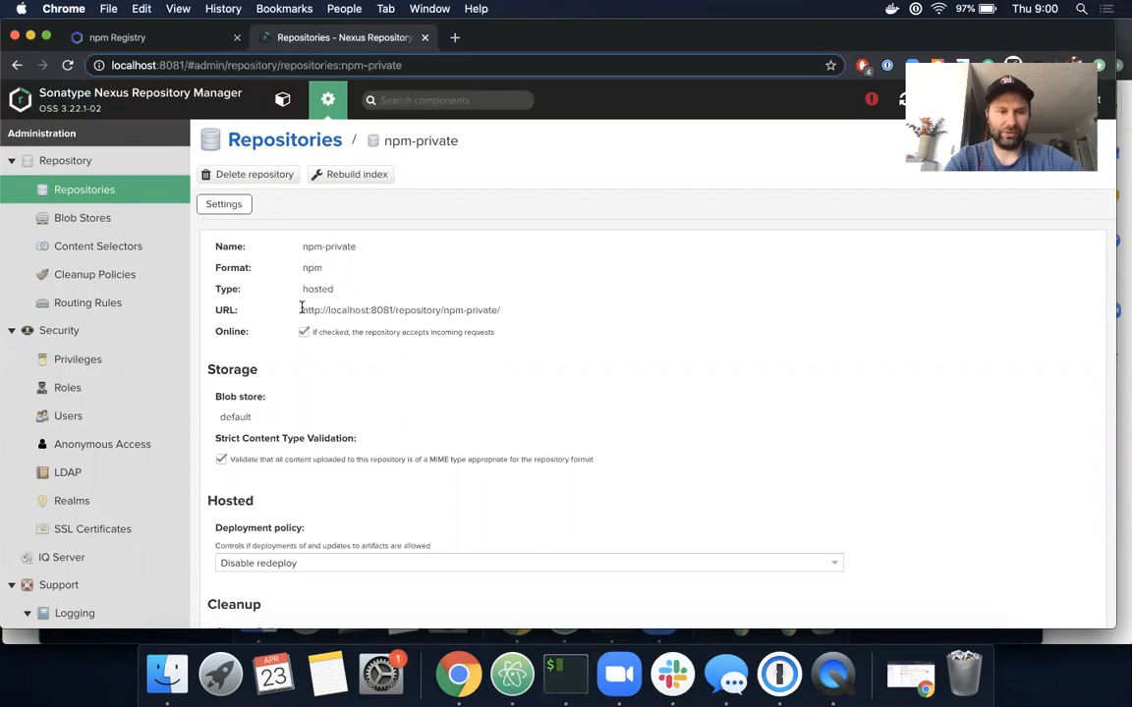
left_click(329, 115)
left_click(586, 205)
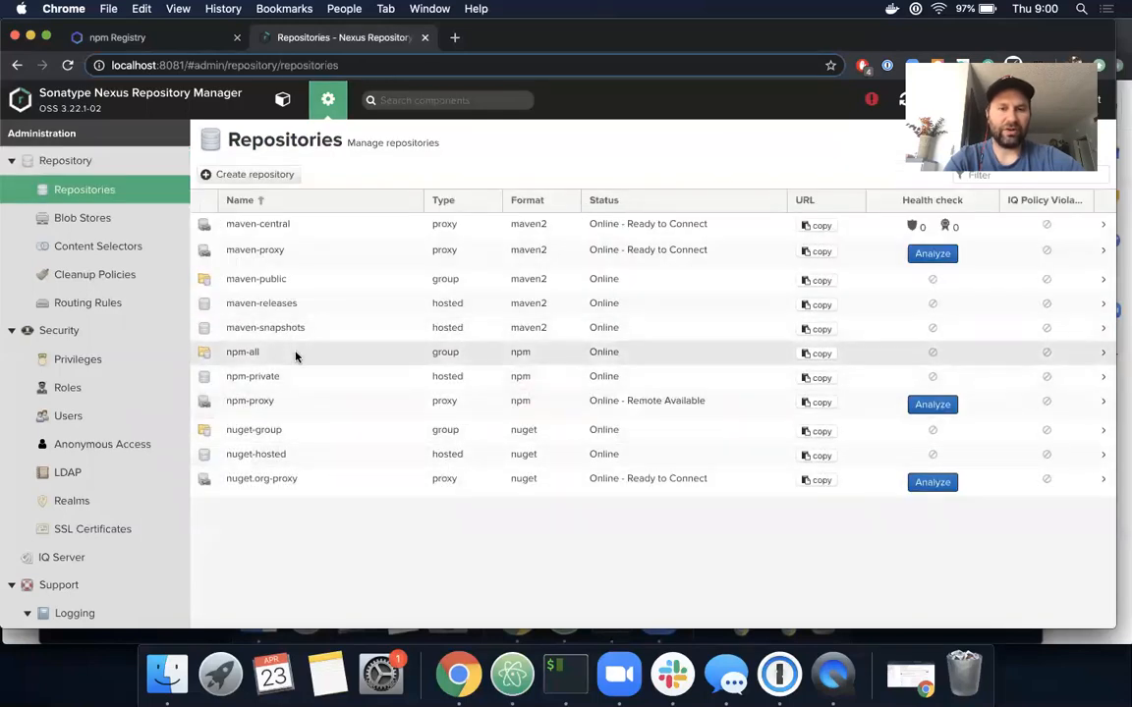
- Inspect the npm-all group's members npm-private and npm-proxy, then start a new browser tab
left_click(375, 356)
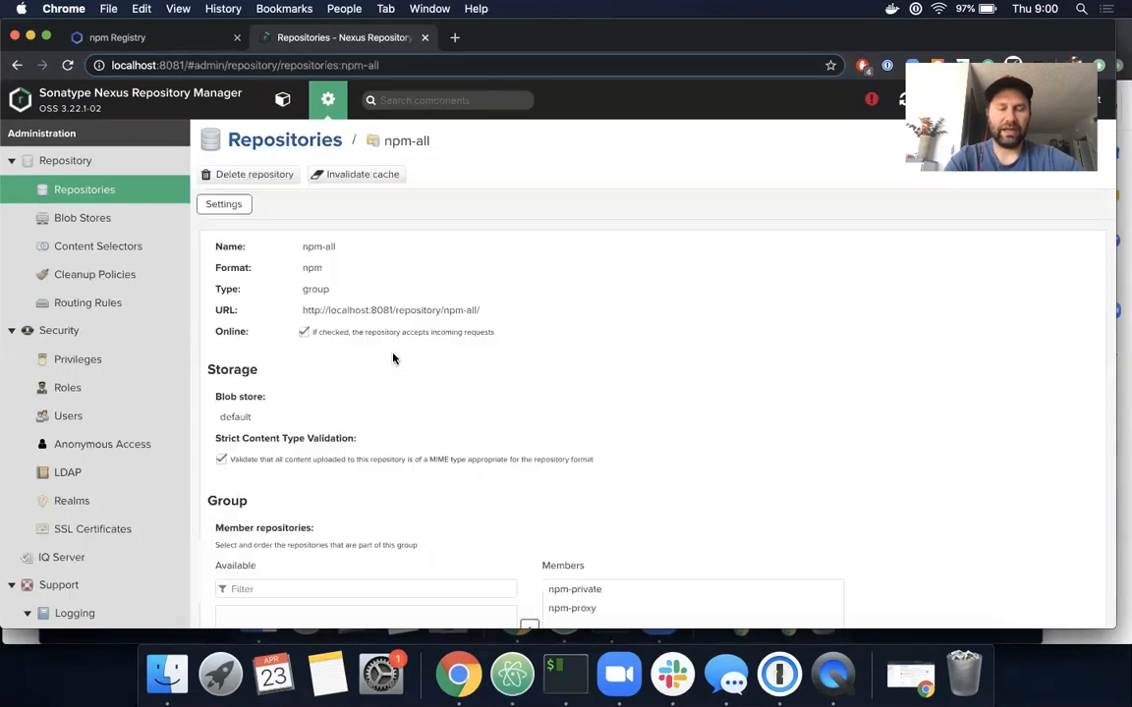
scroll(394, 358, "down", 5)
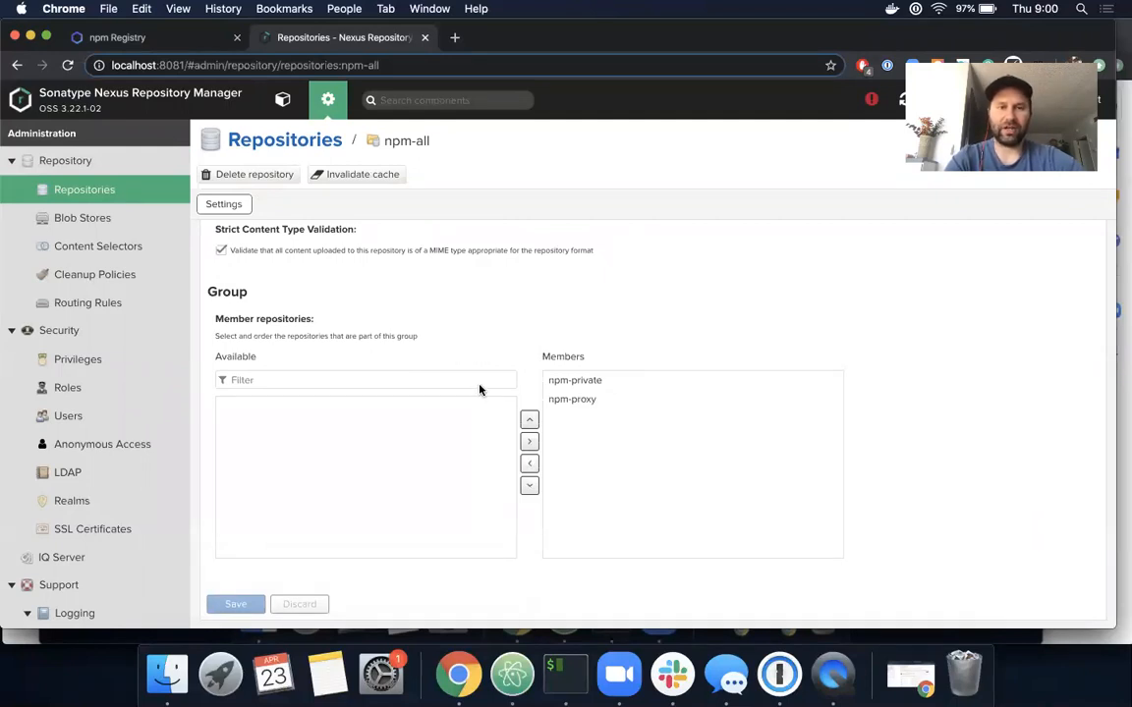
scroll(490, 432, "up", 5)
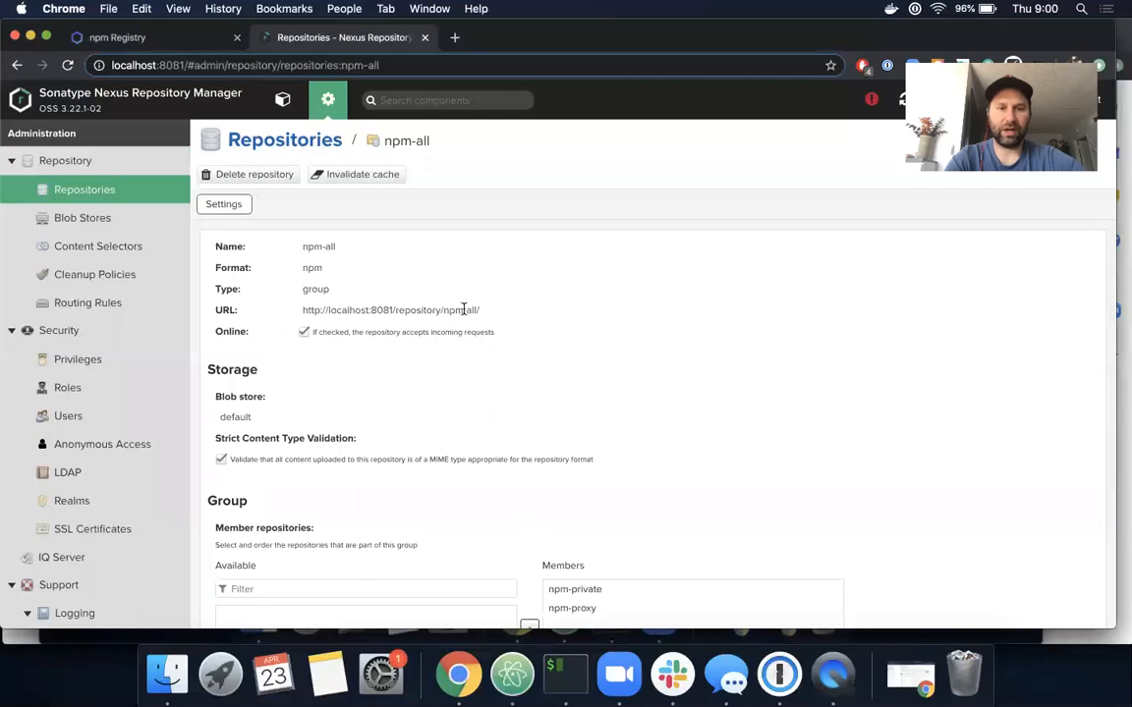
scroll(462, 413, "down", 4)
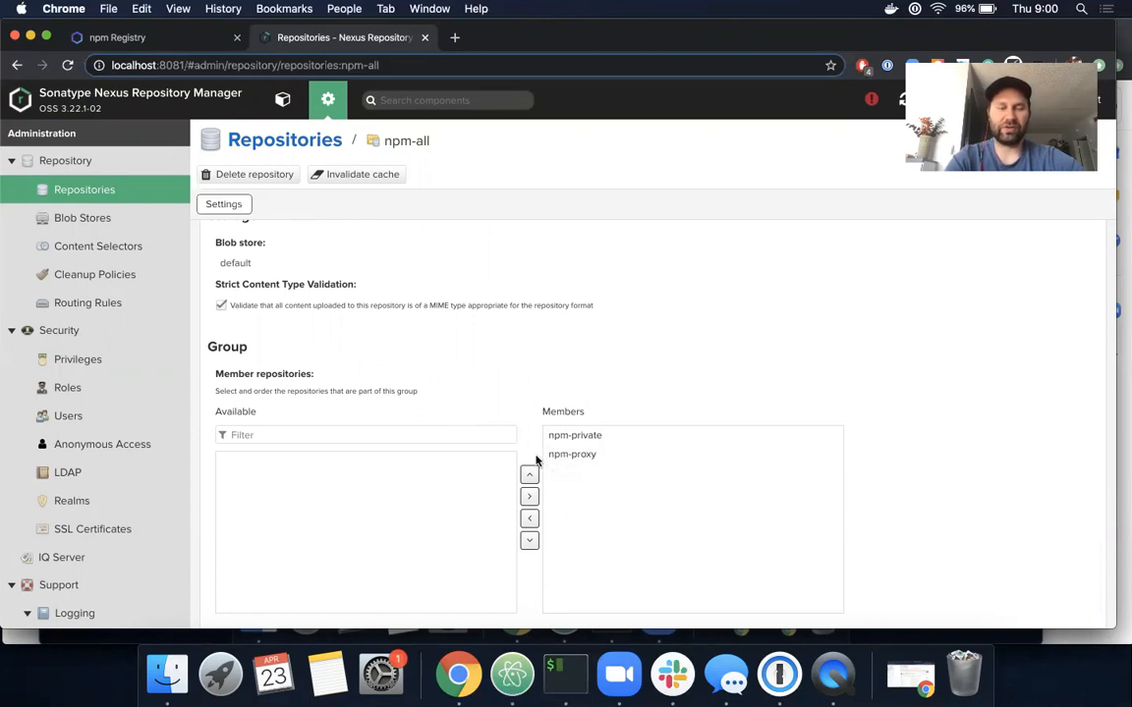
scroll(485, 372, "up", 3)
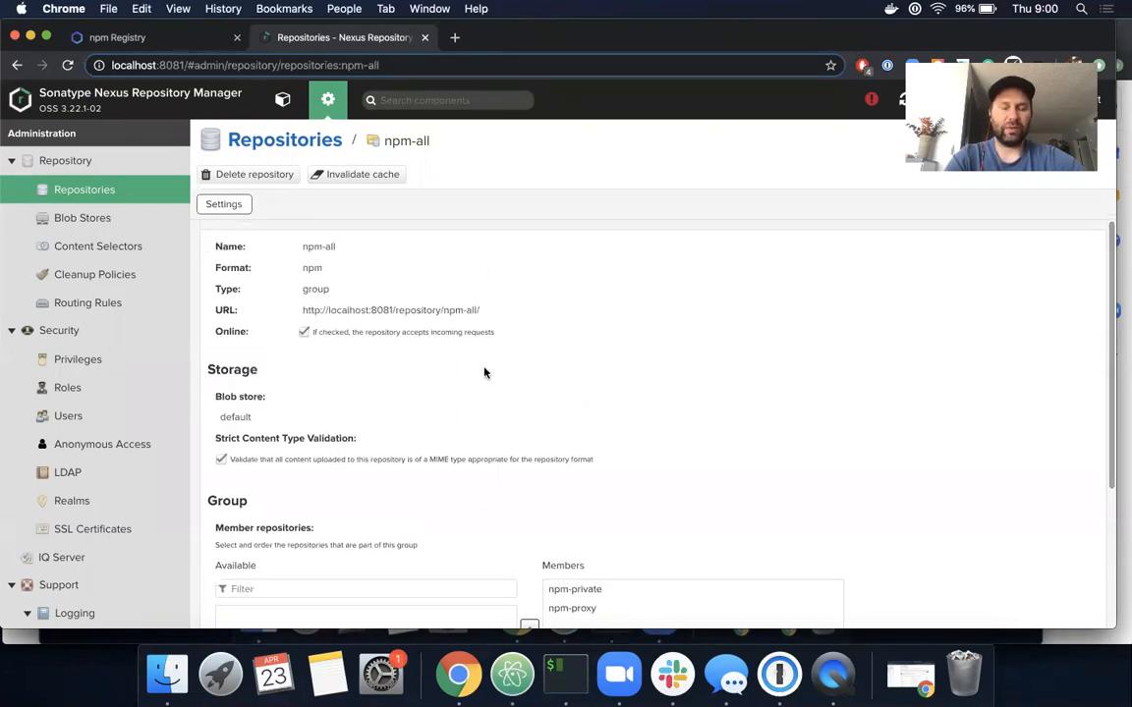
scroll(483, 366, "down", 2)
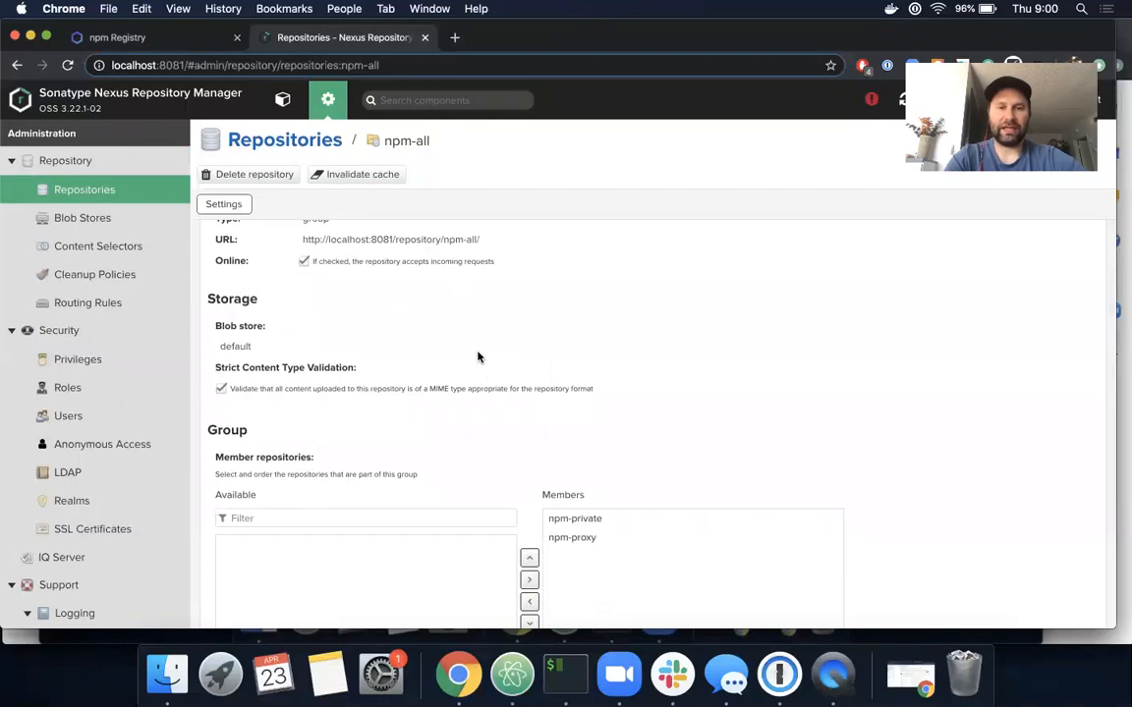
left_click(454, 37)
- Load npmjs.com and open the commander package page from Popular libraries
type("n")
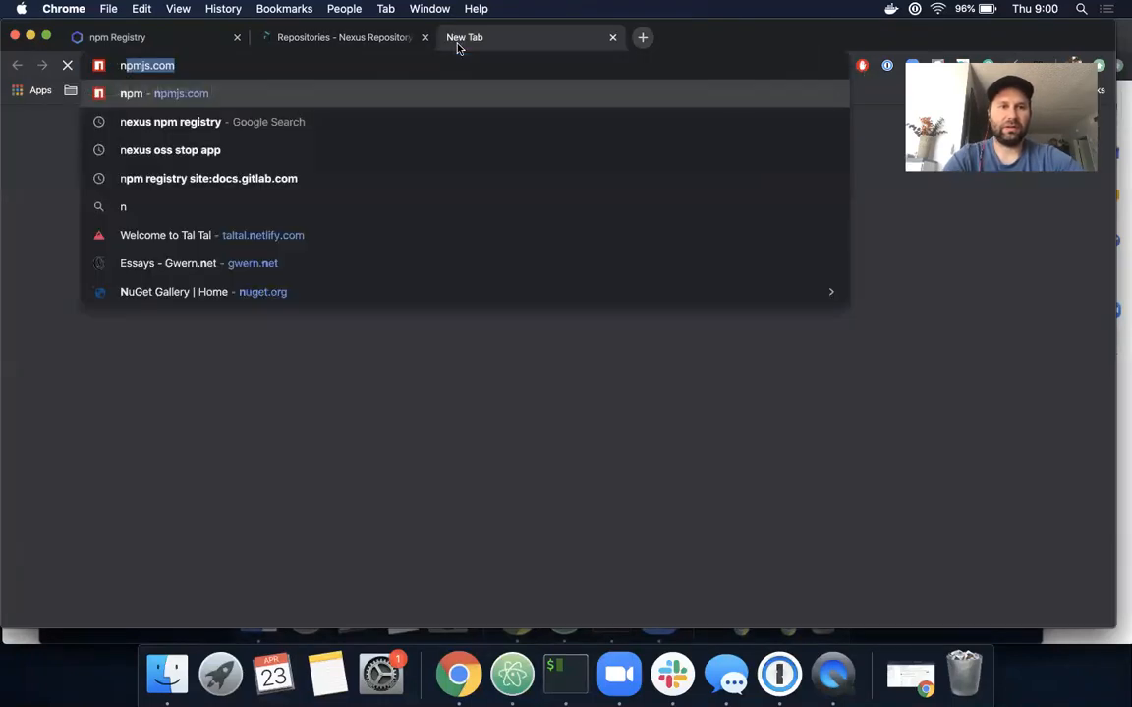
type("pm")
key("Return")
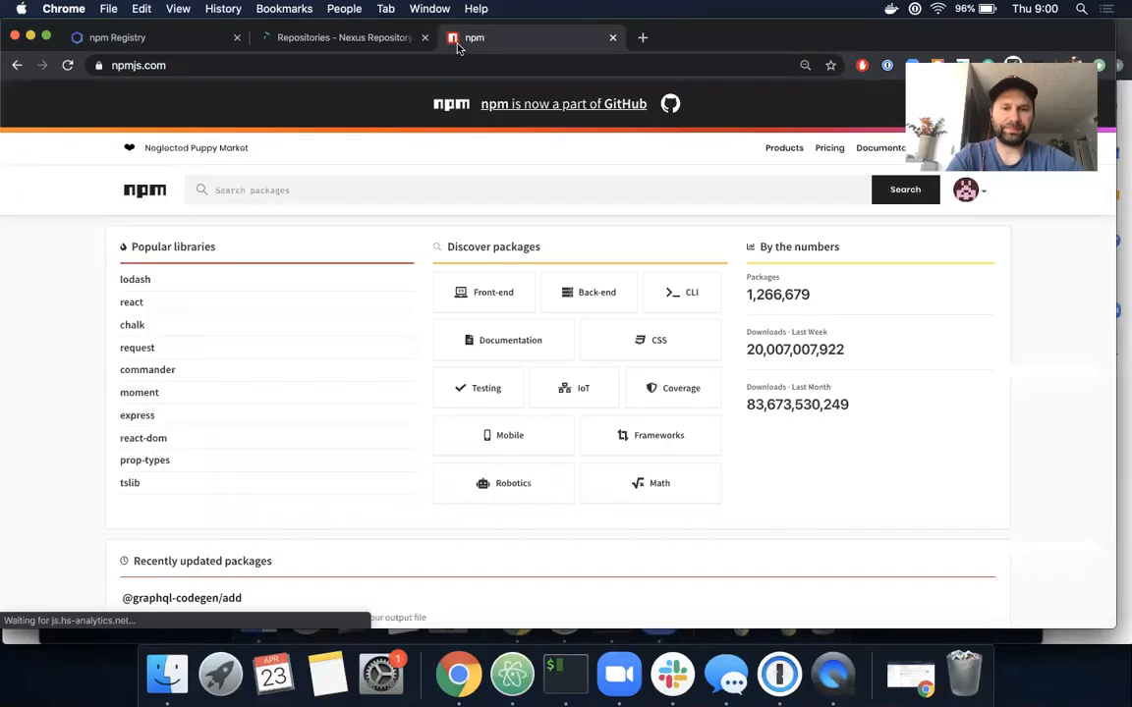
left_click(127, 380)
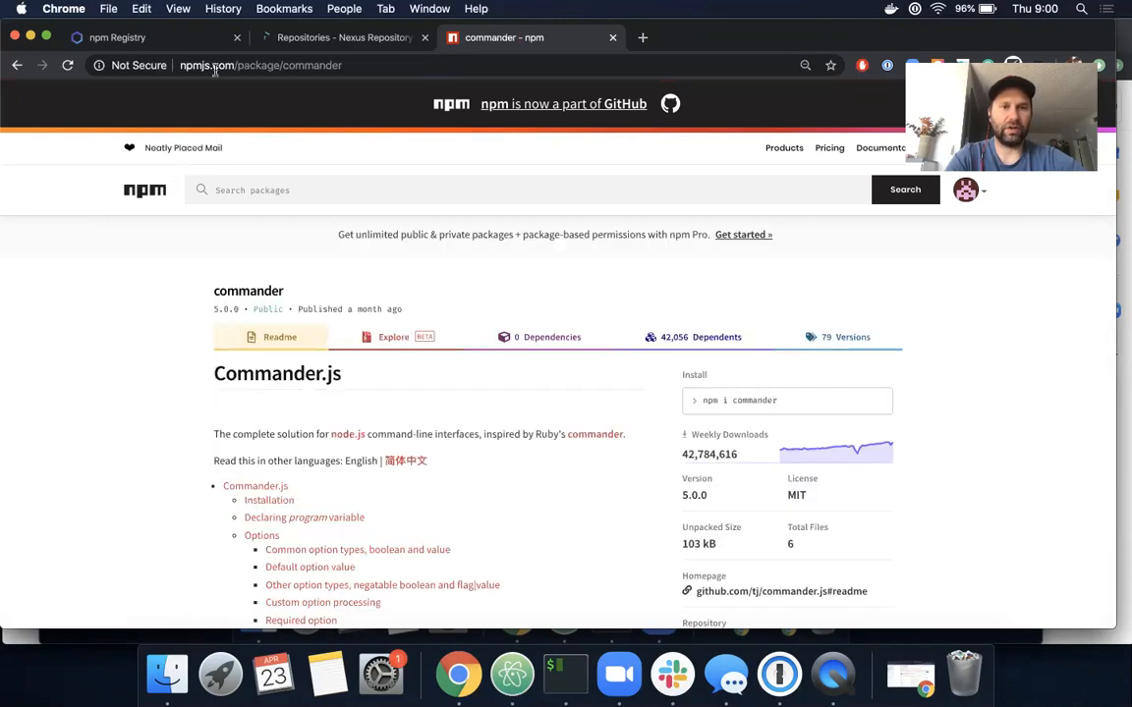
left_click(172, 38)
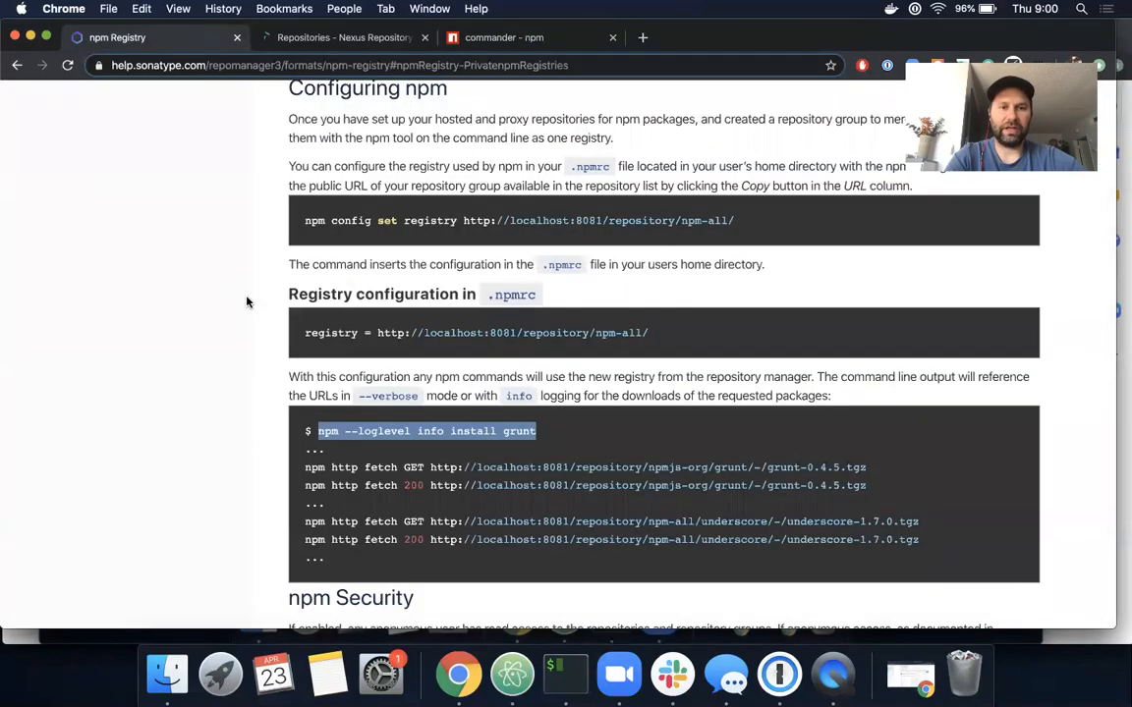
scroll(247, 301, "up", 2)
scroll(246, 302, "up", 5)
scroll(246, 302, "down", 6)
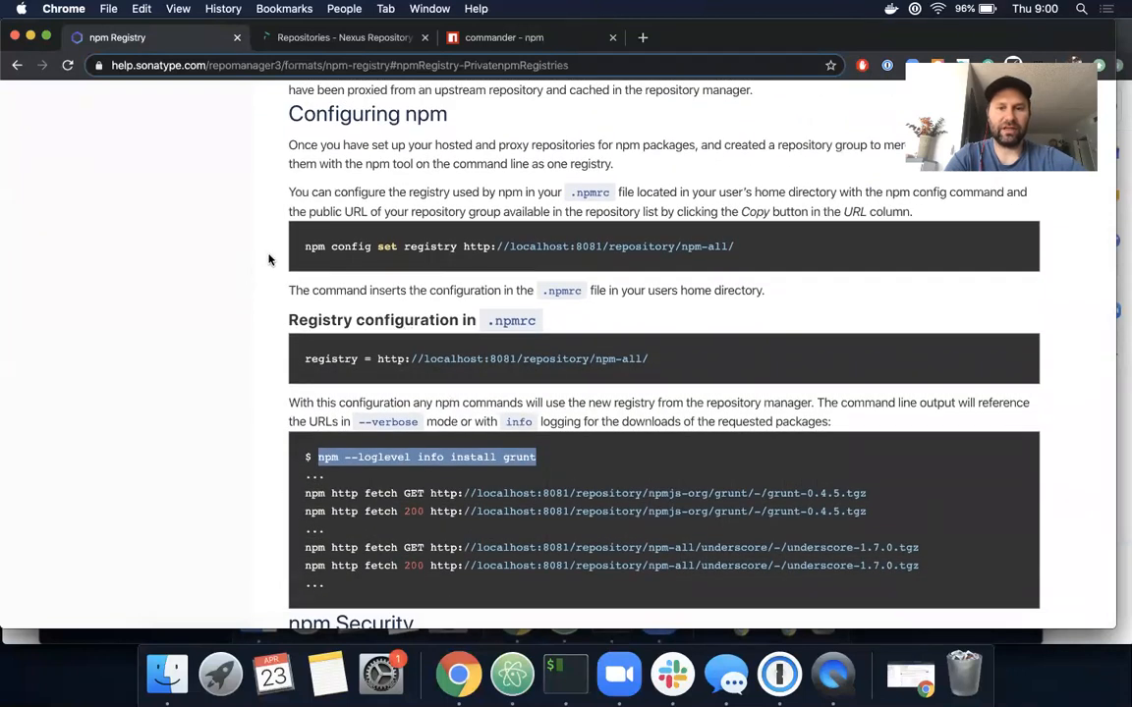
left_click_drag(300, 253, 747, 255)
key("super+c")
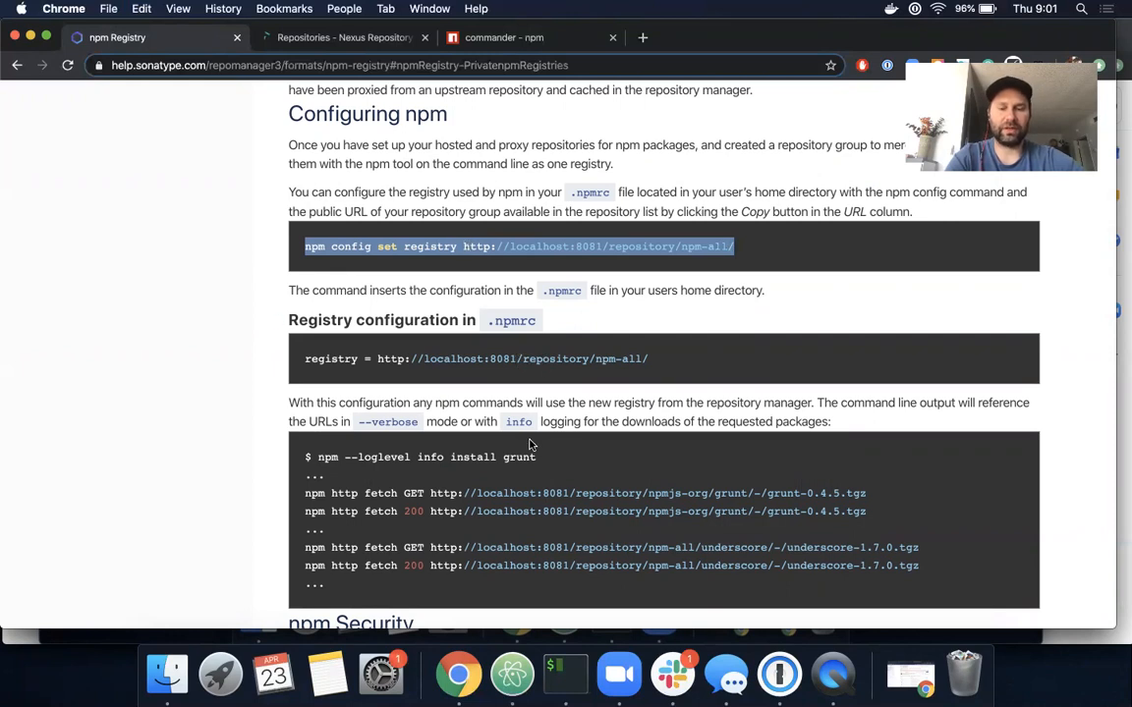
left_click(561, 667)
key("super+v")
key("Return")
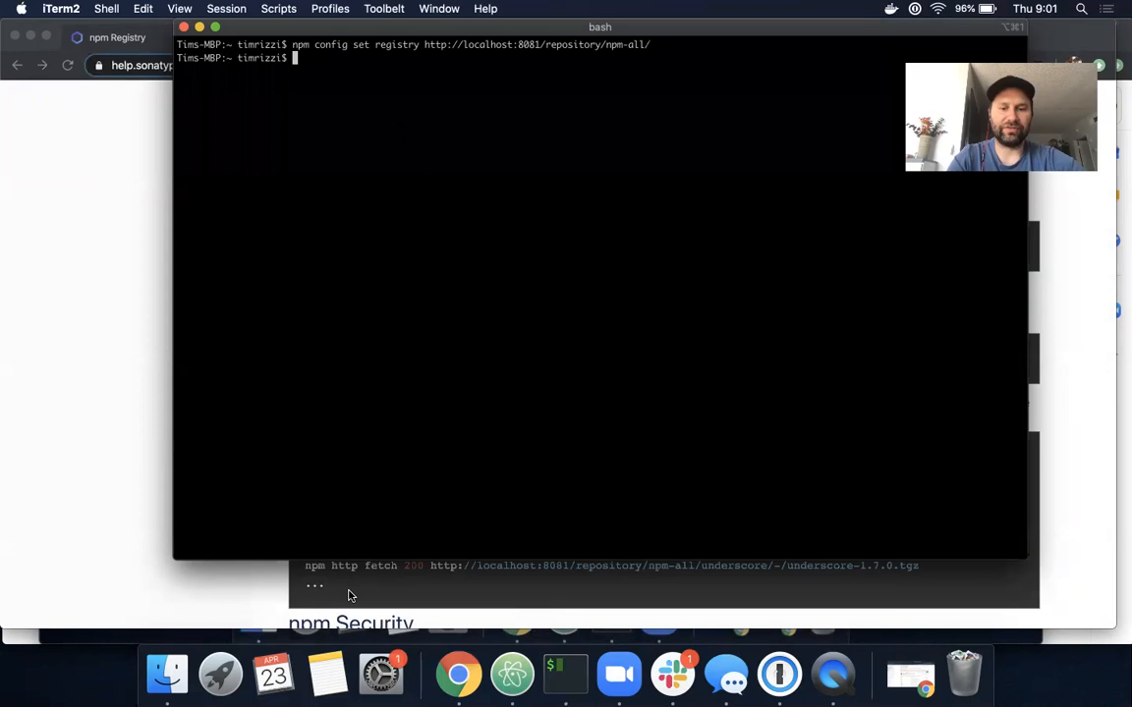
left_click(511, 672)
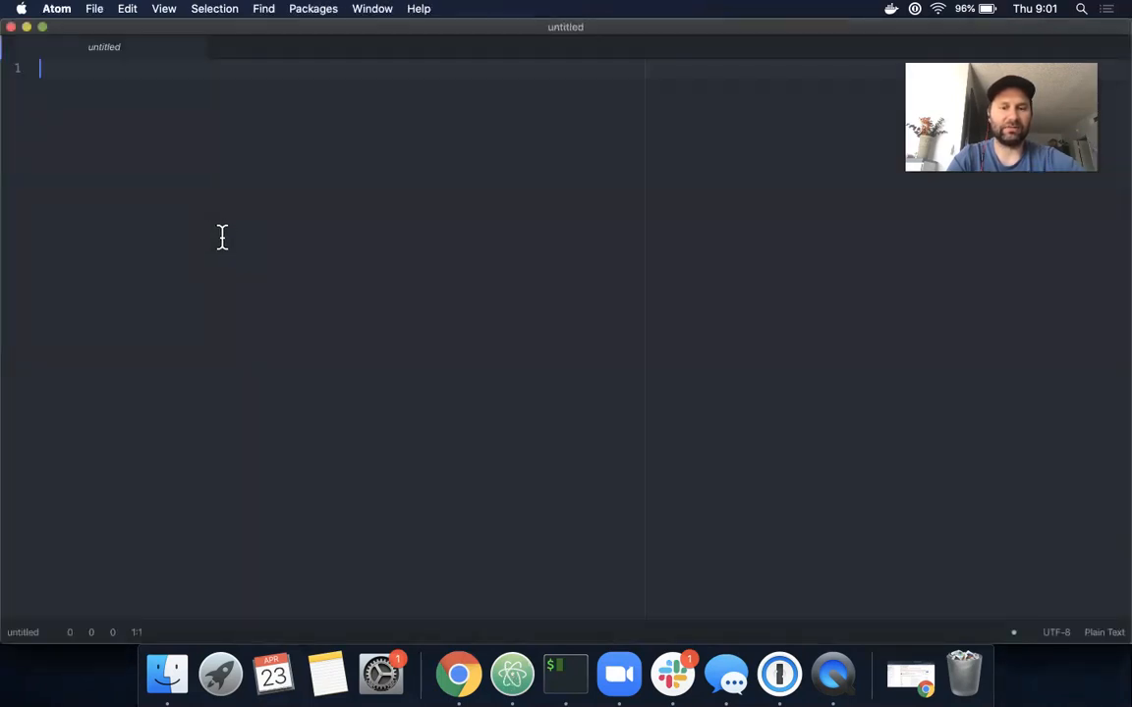
left_click(167, 672)
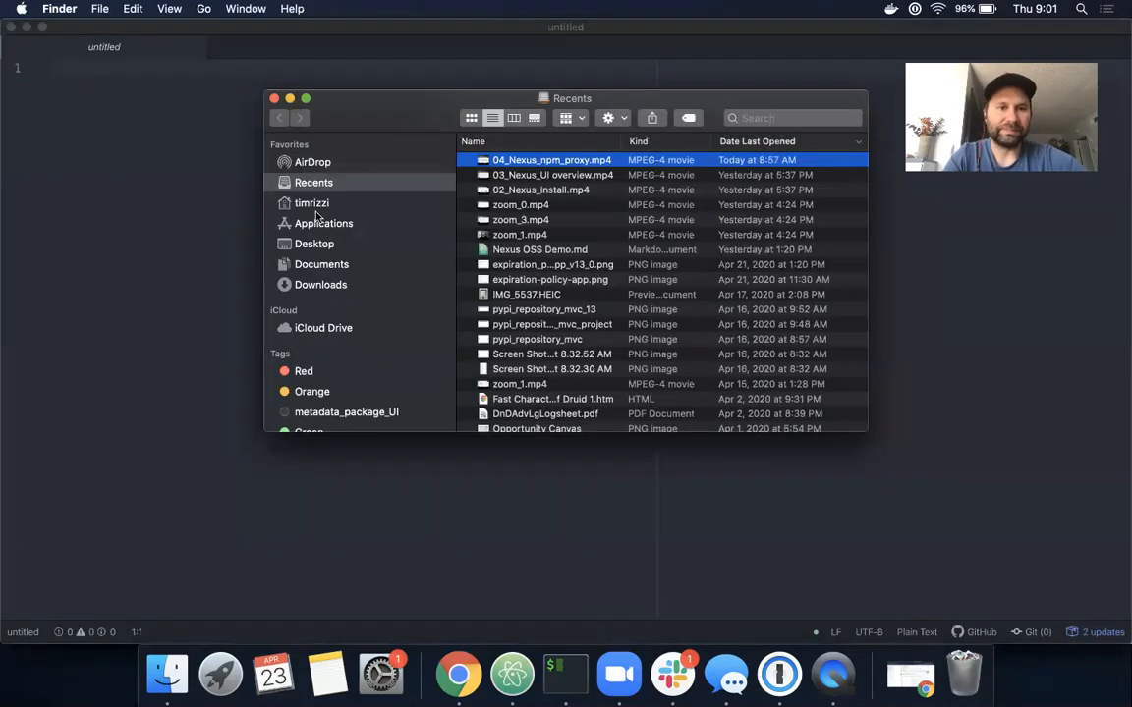
left_click(287, 200)
scroll(530, 325, "up", 10)
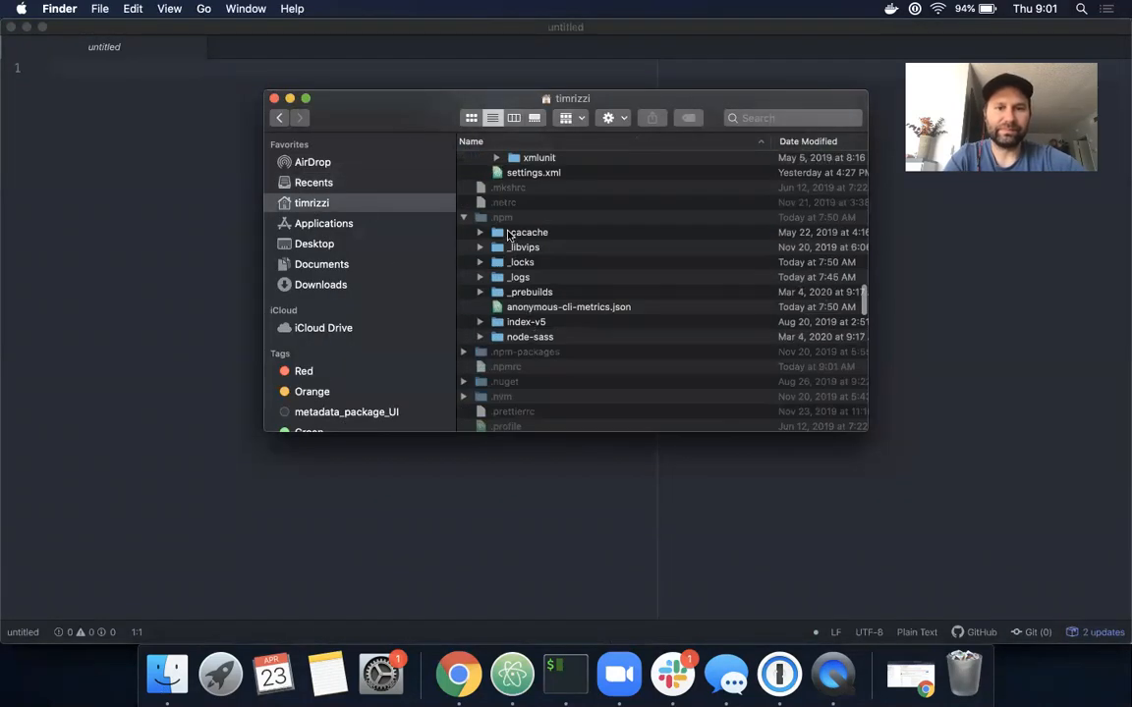
left_click_drag(503, 367, 482, 467)
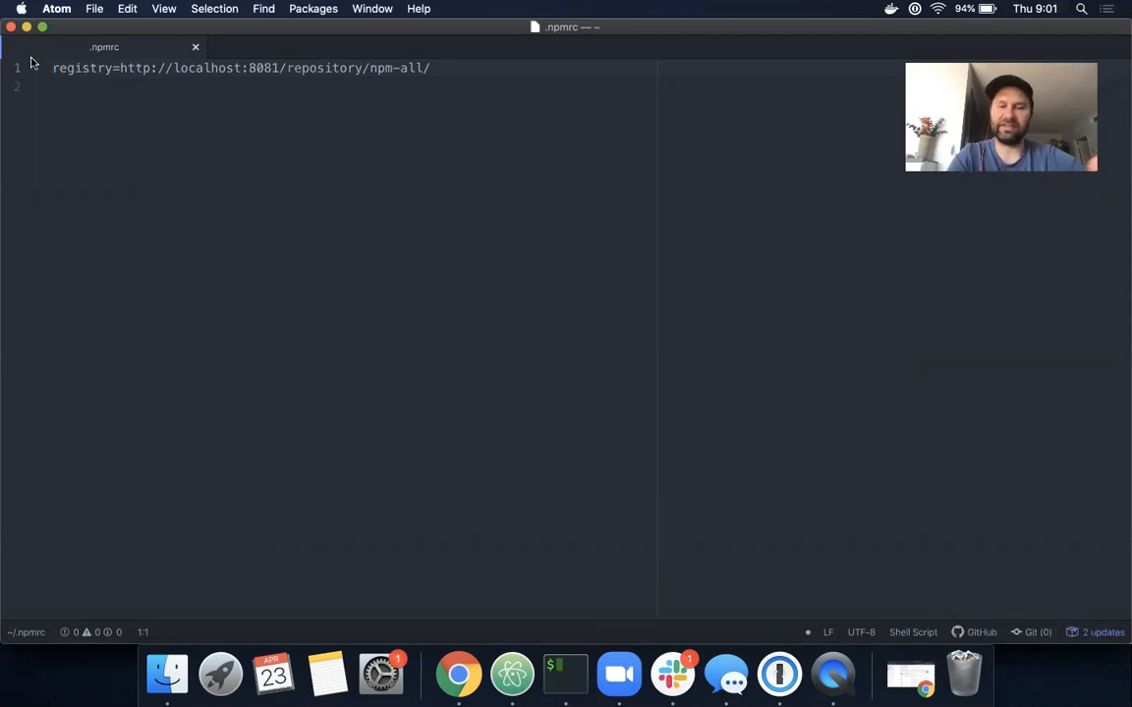
left_click(458, 674)
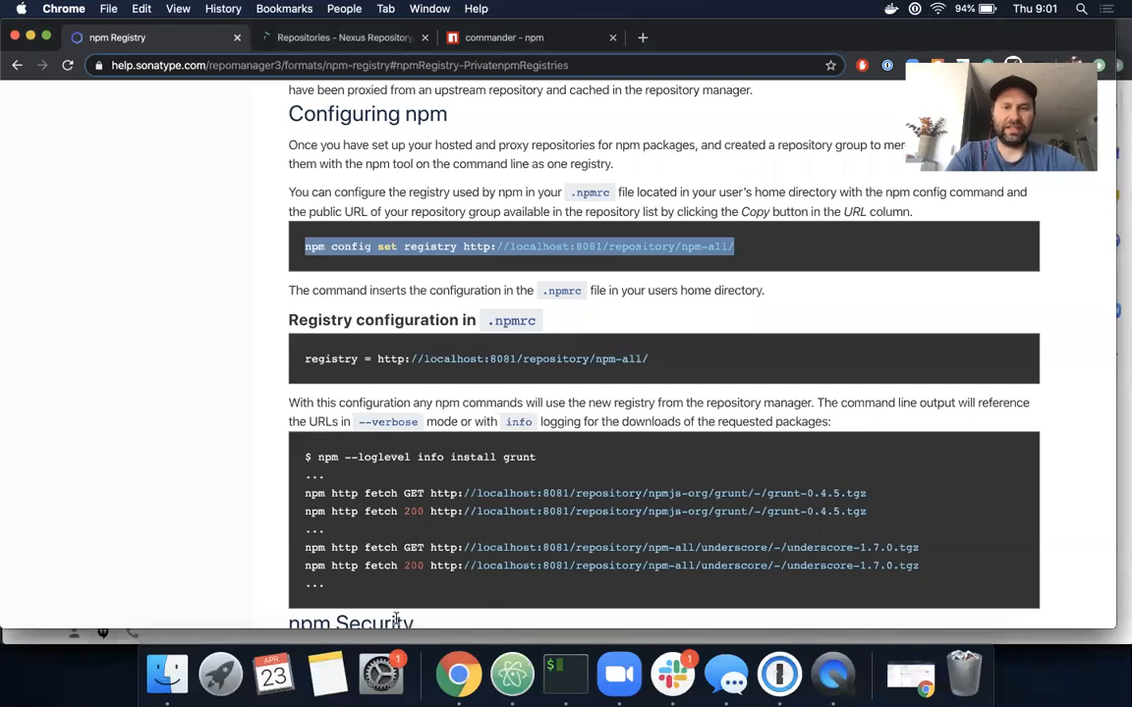
- Copy the npm i commander install command from npmjs.com's commander package page
scroll(396, 609, "down", 3)
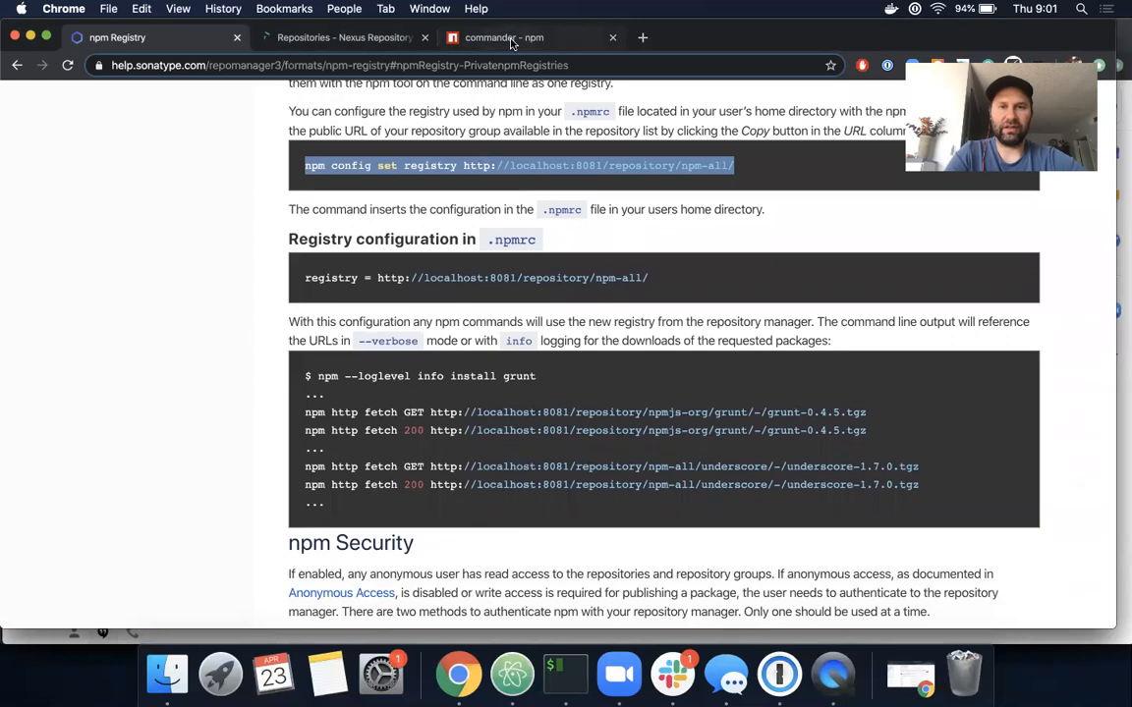
left_click(460, 39)
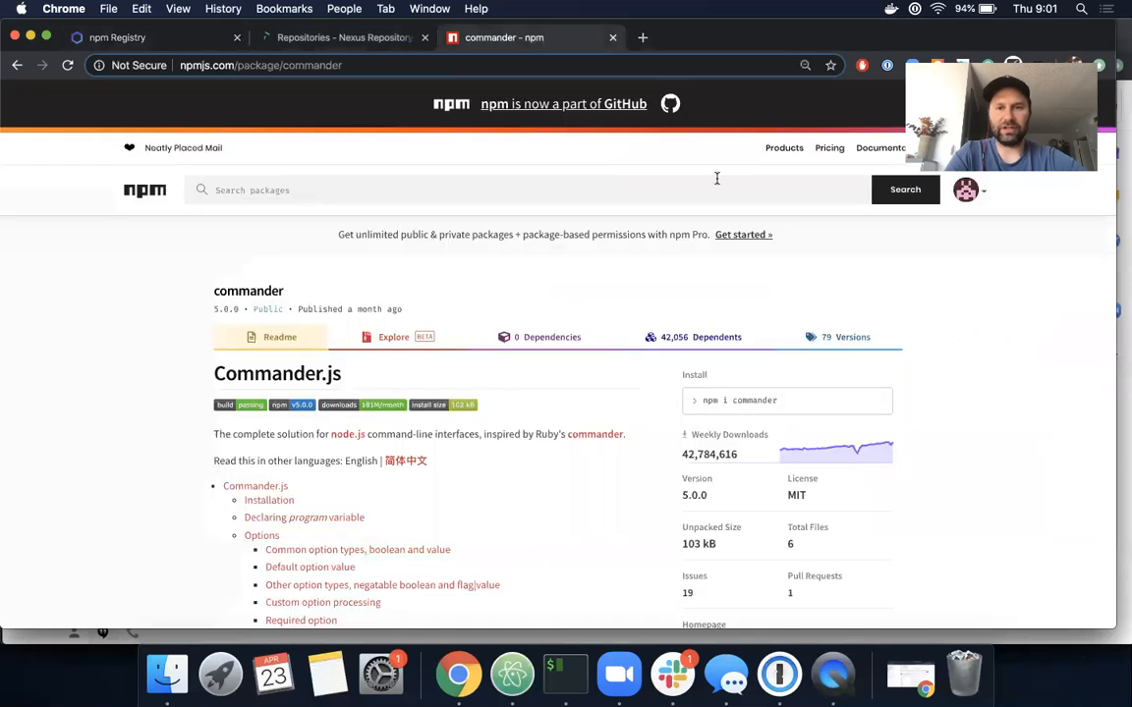
left_click(828, 400)
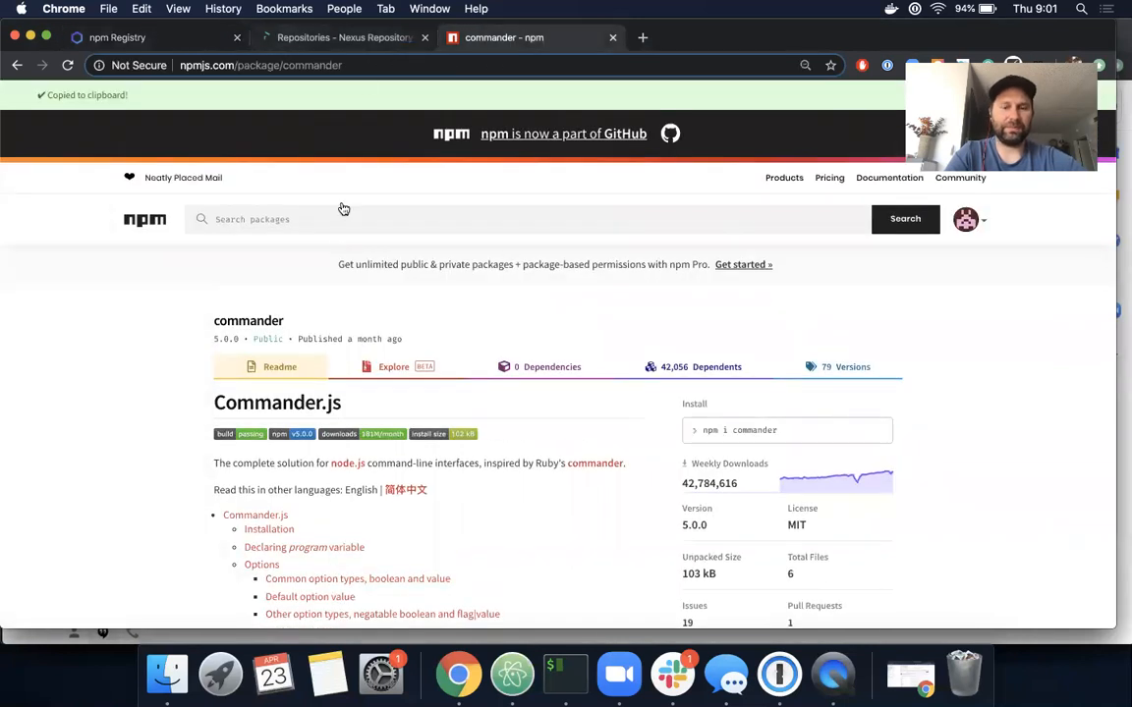
left_click(565, 669)
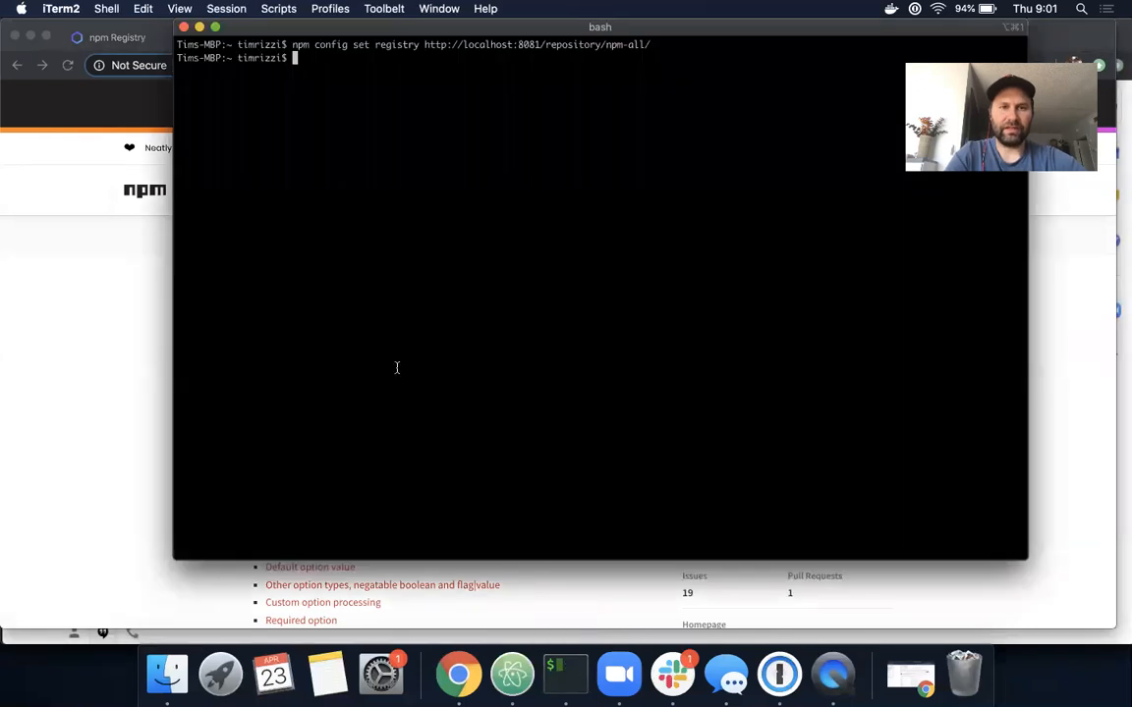
- Run npm --verbose install commander in iTerm2, which fails with npm ERR! code E401
left_click(85, 319)
left_click(118, 37)
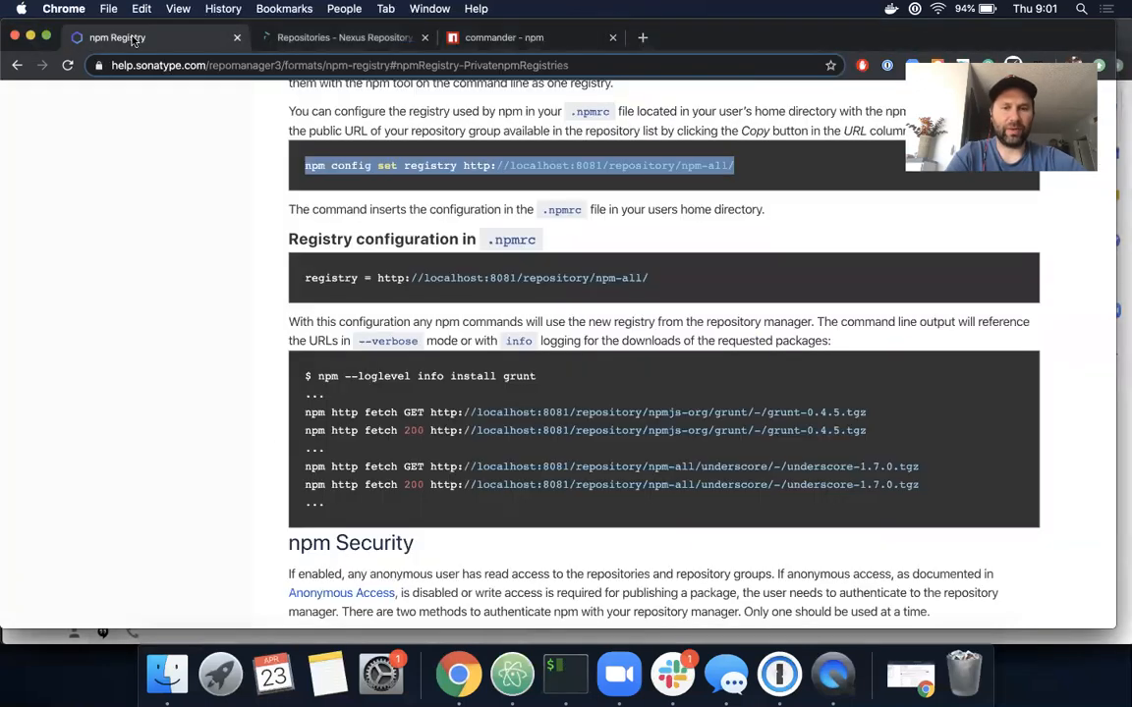
left_click(557, 668)
type("npm --verbose install")
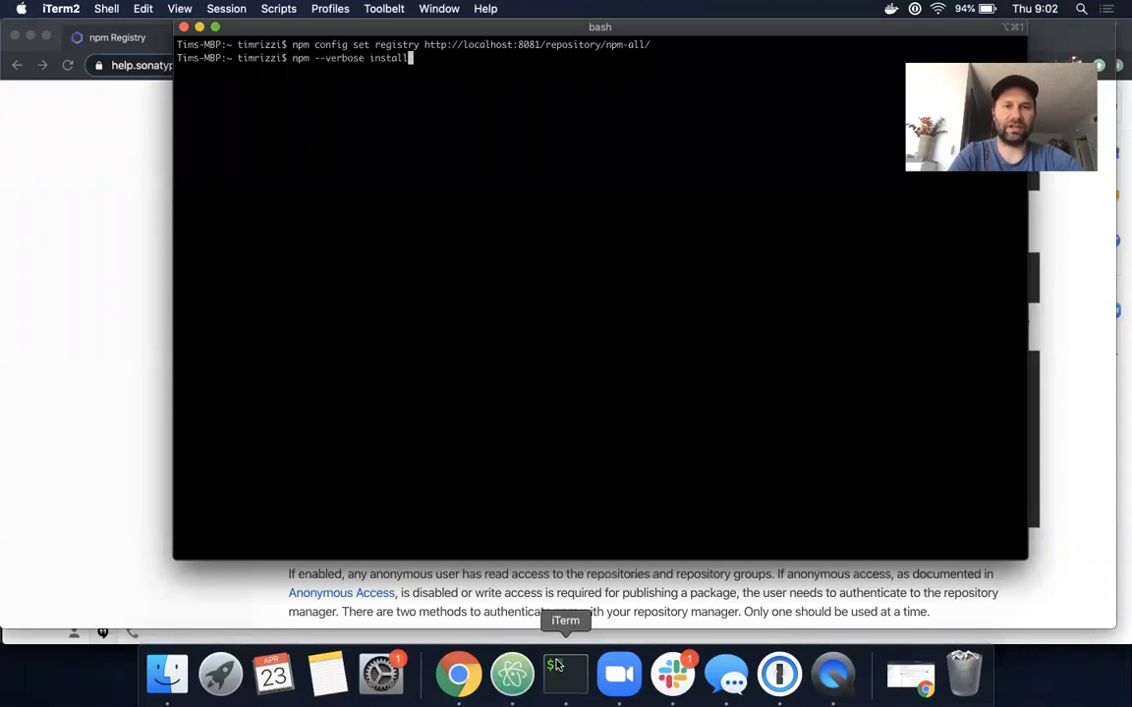
left_click(113, 477)
left_click(499, 40)
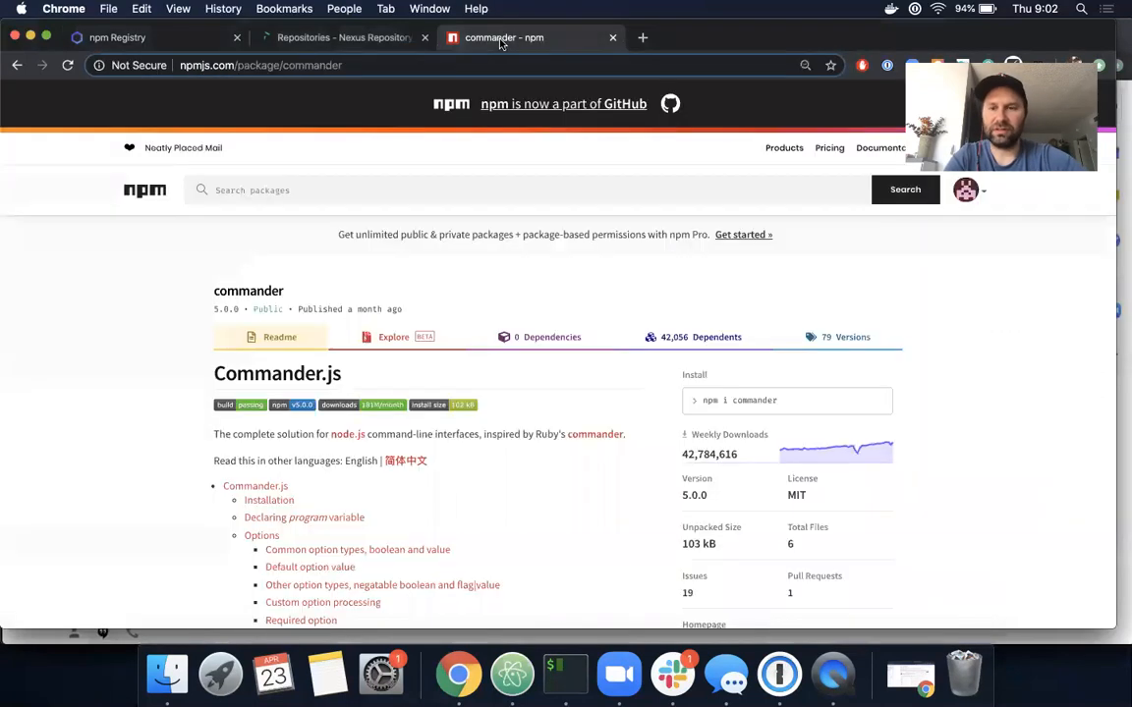
left_click(570, 675)
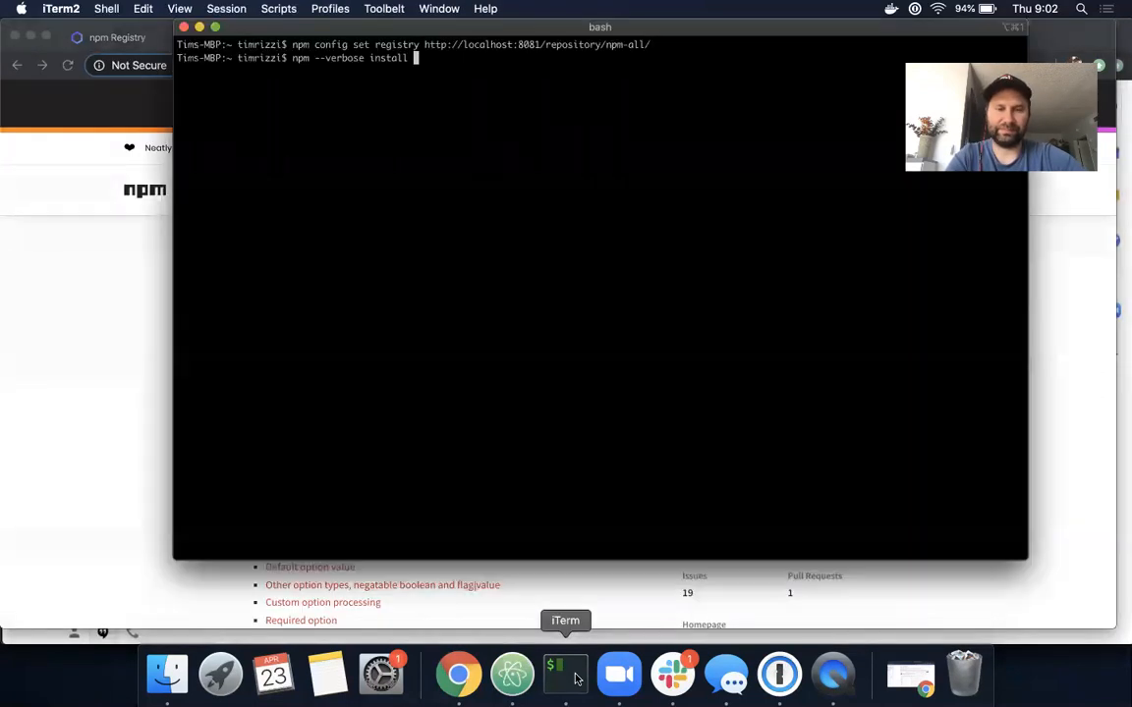
type("commander")
key("Return")
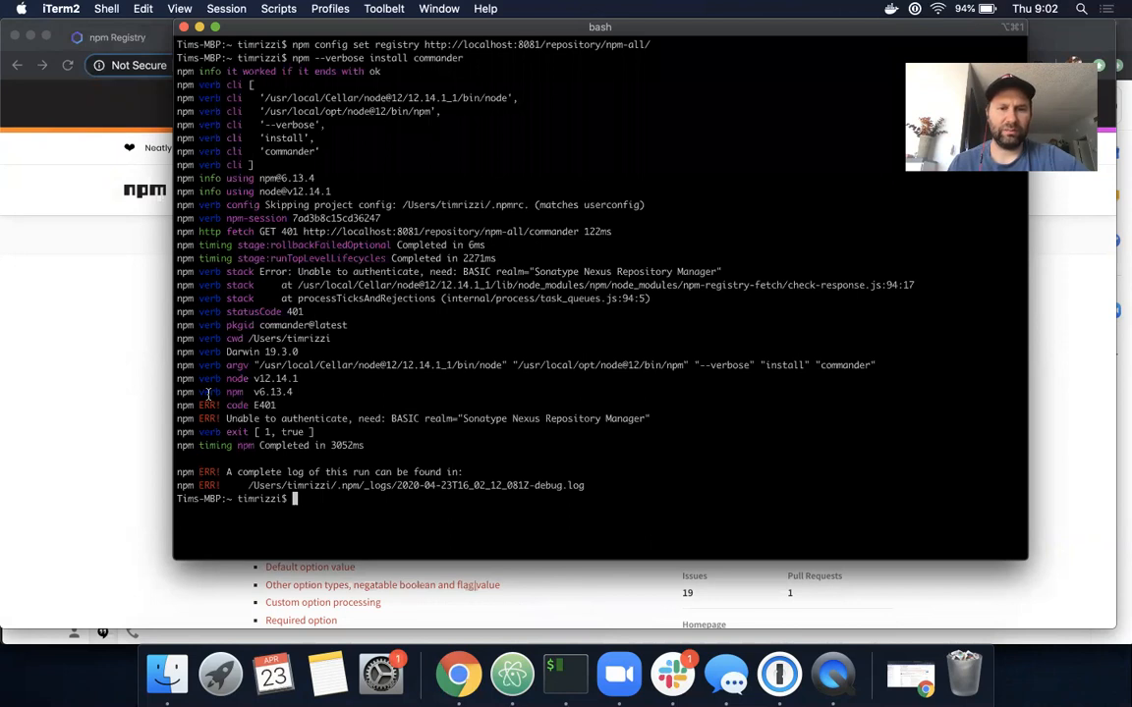
- Start npm adduser against the npm-all registry and enter the username admin
left_click_drag(218, 417, 642, 449)
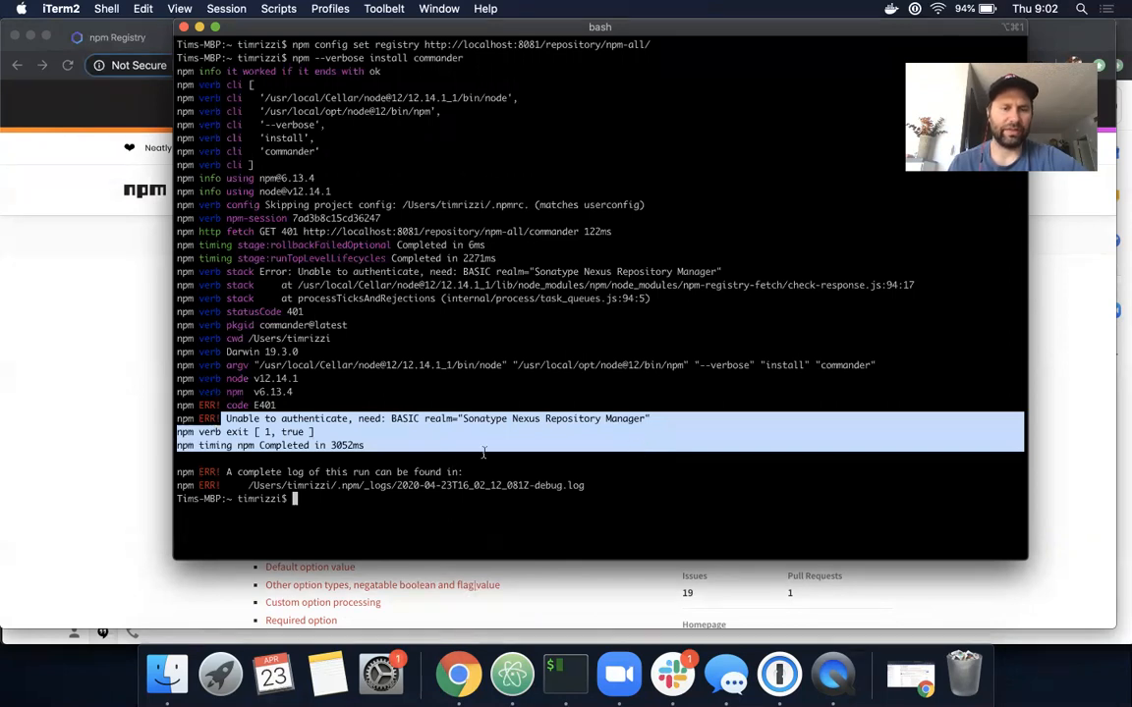
left_click(324, 499)
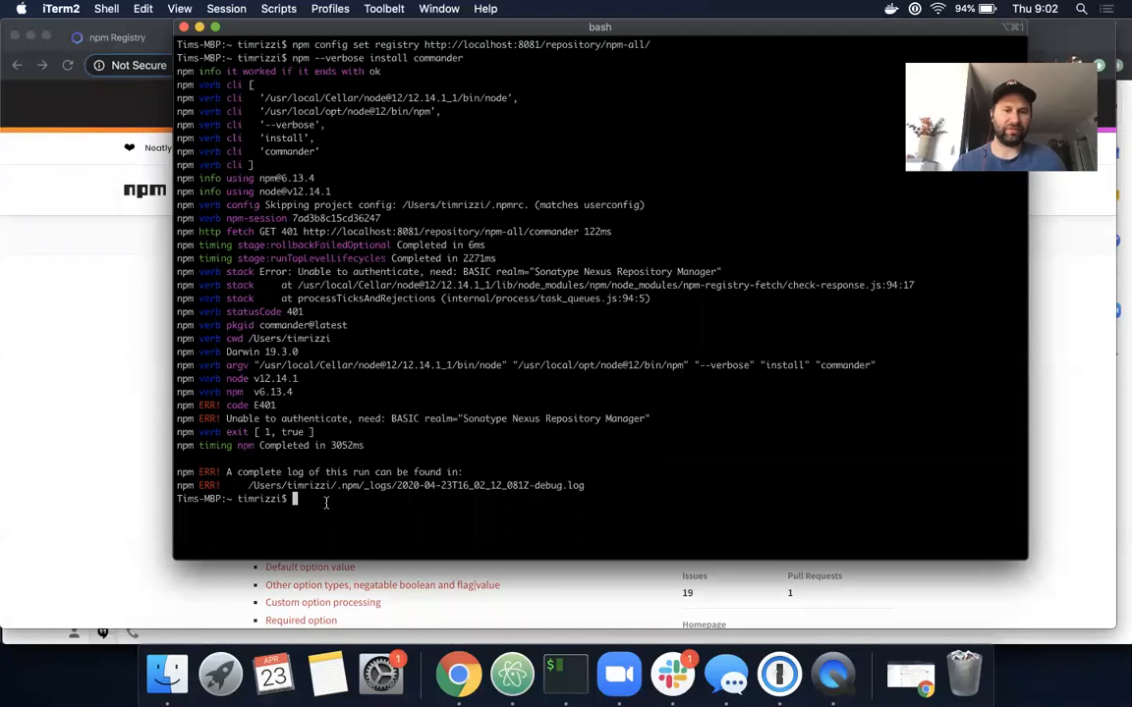
type("npm ad")
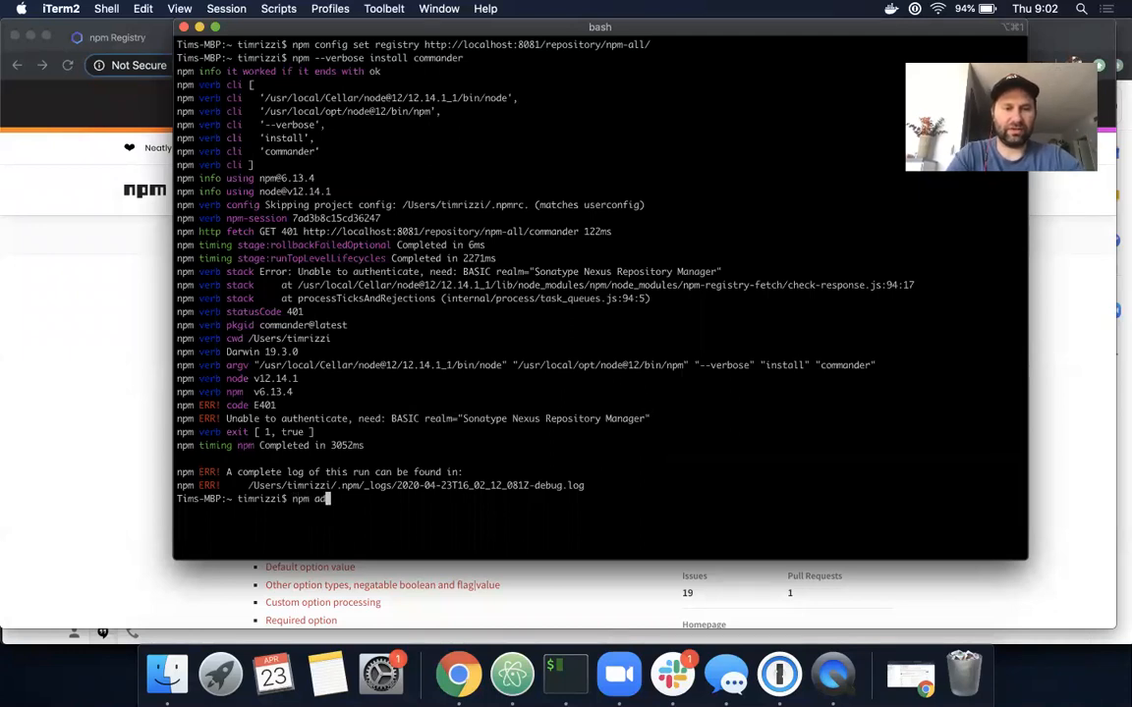
type("duser")
key("Return")
type("admin")
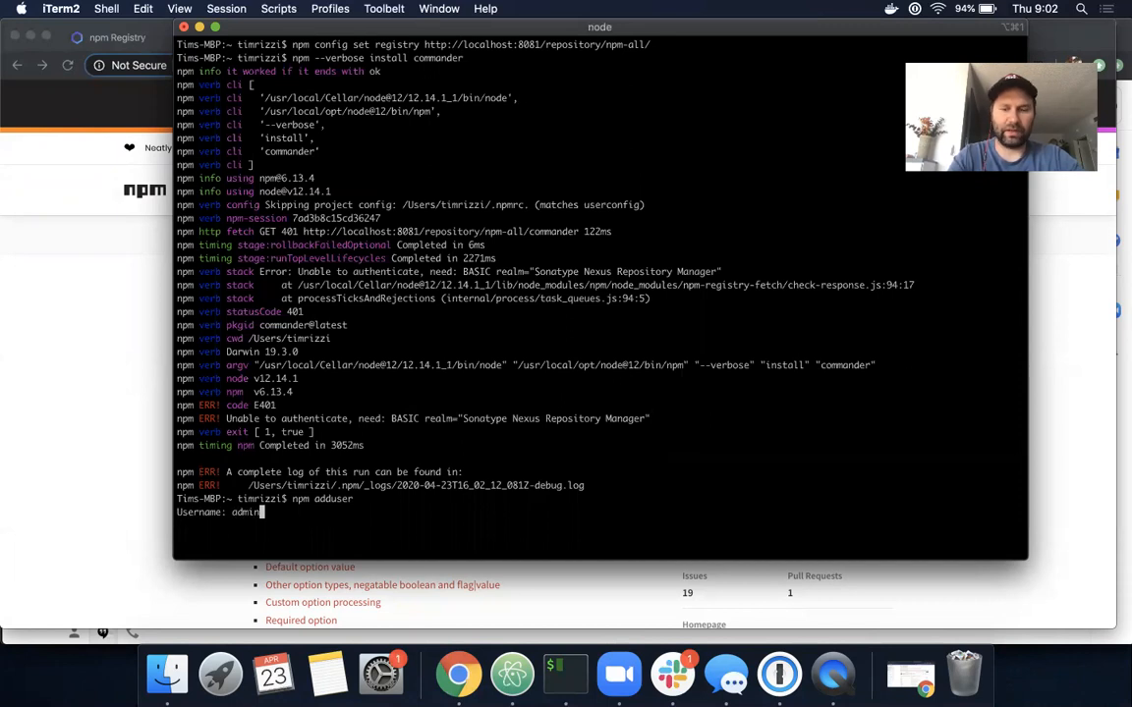
key("Return")
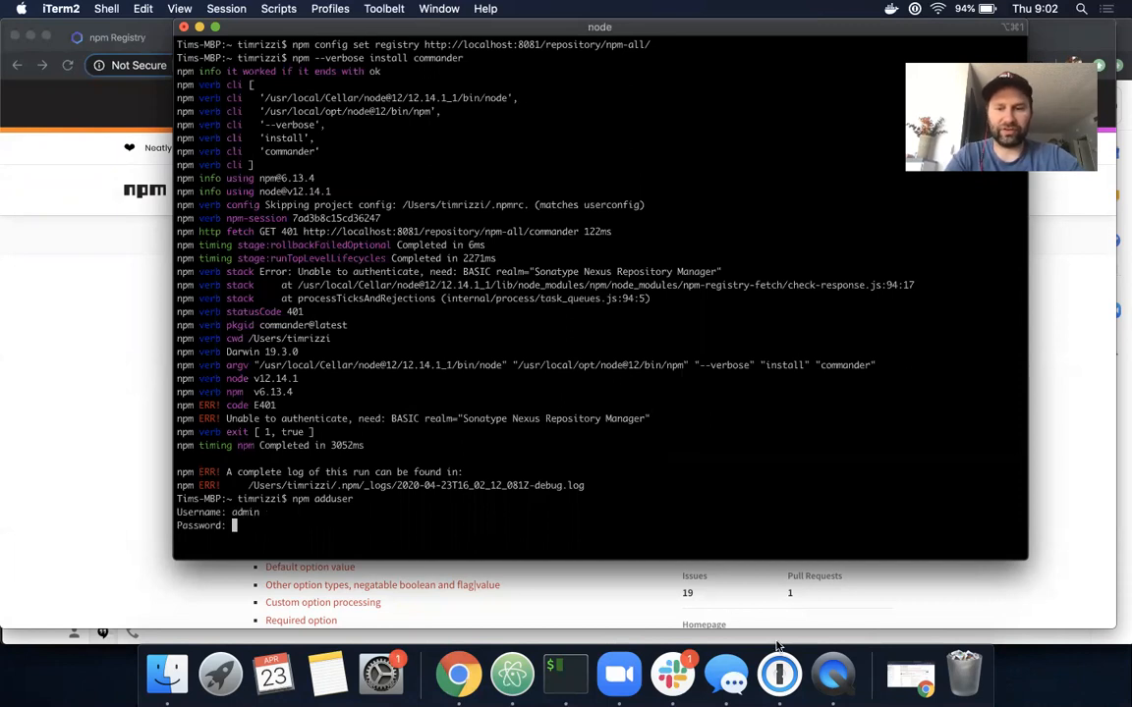
- Paste the Nexus password from 1Password and enter an email address to finish logging in
left_click(779, 670)
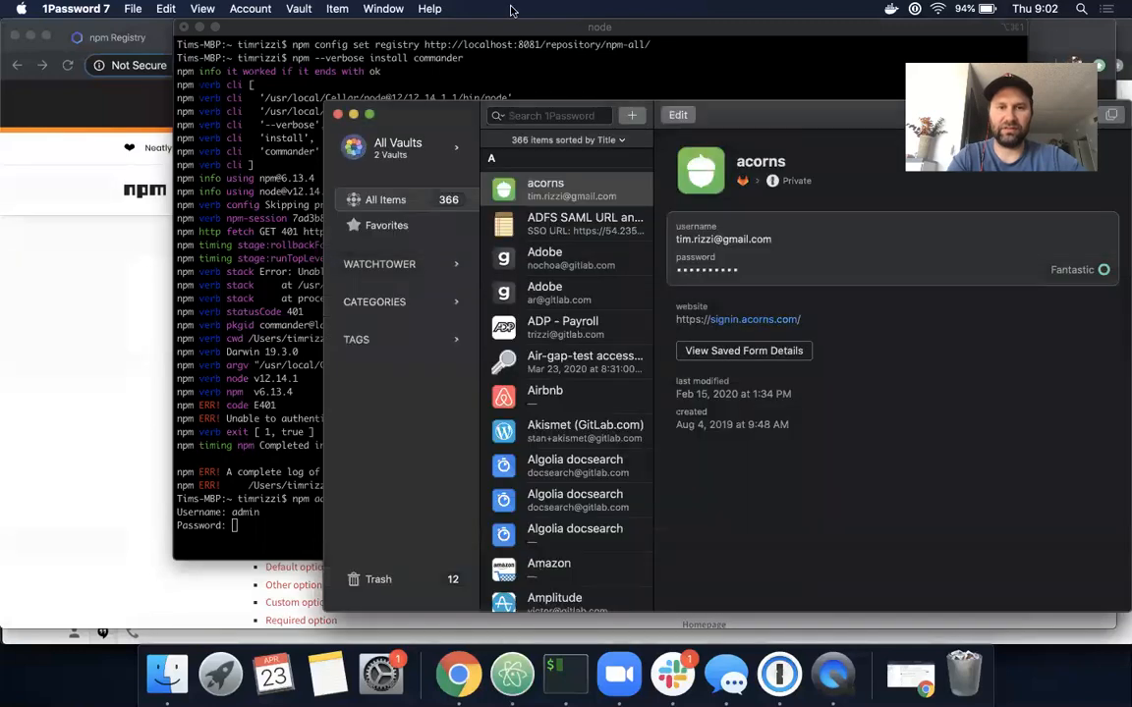
type("nexus")
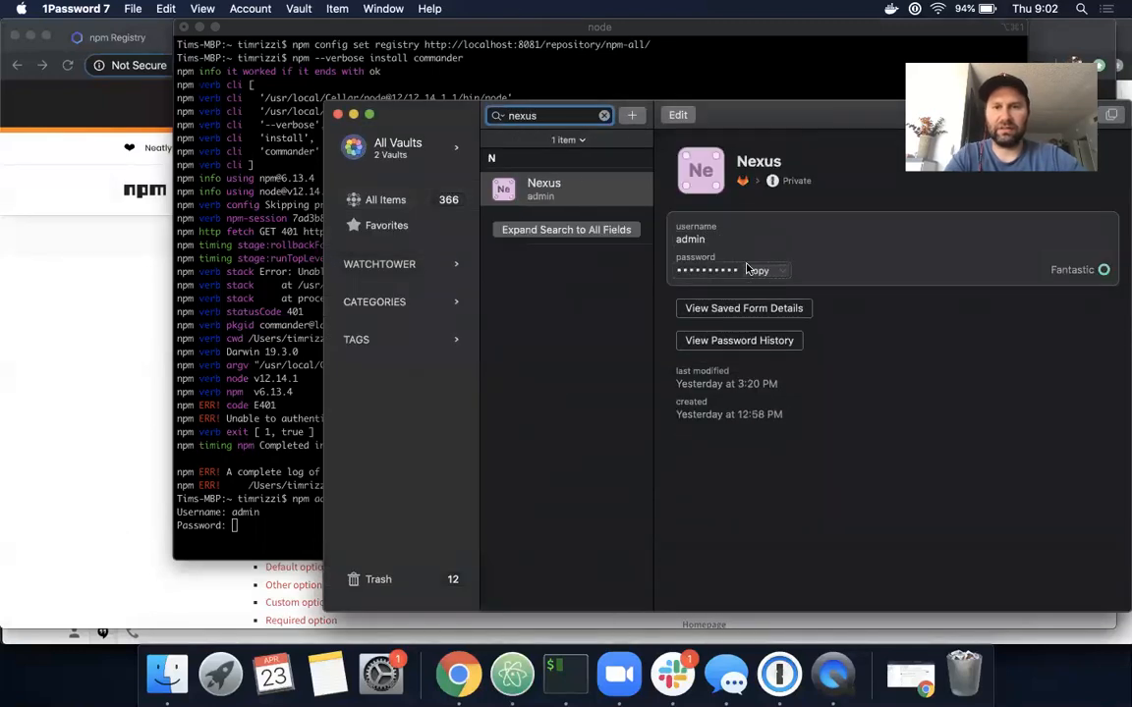
left_click(753, 272)
left_click(240, 524)
key("super+v")
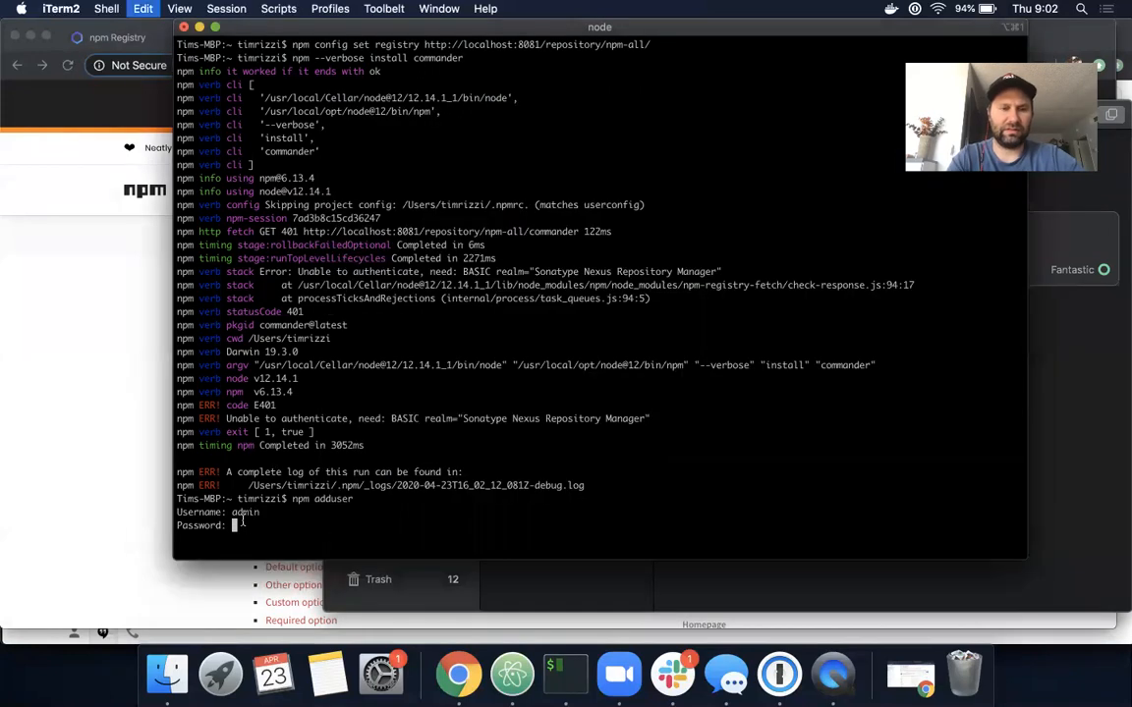
key("Return")
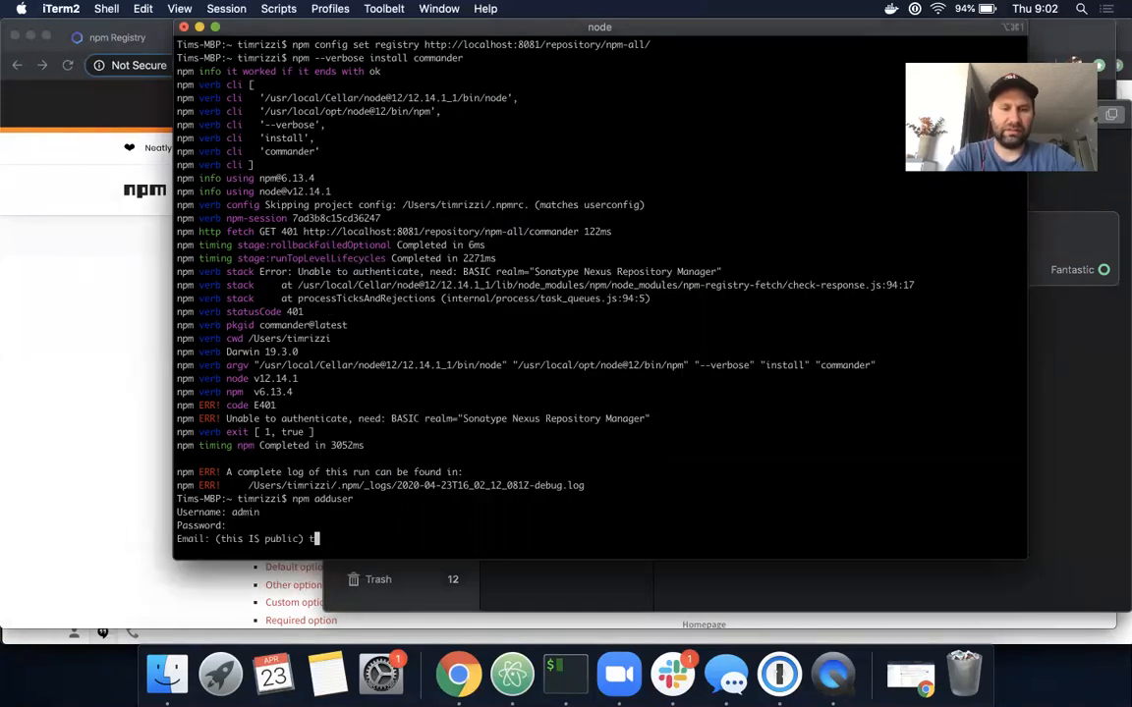
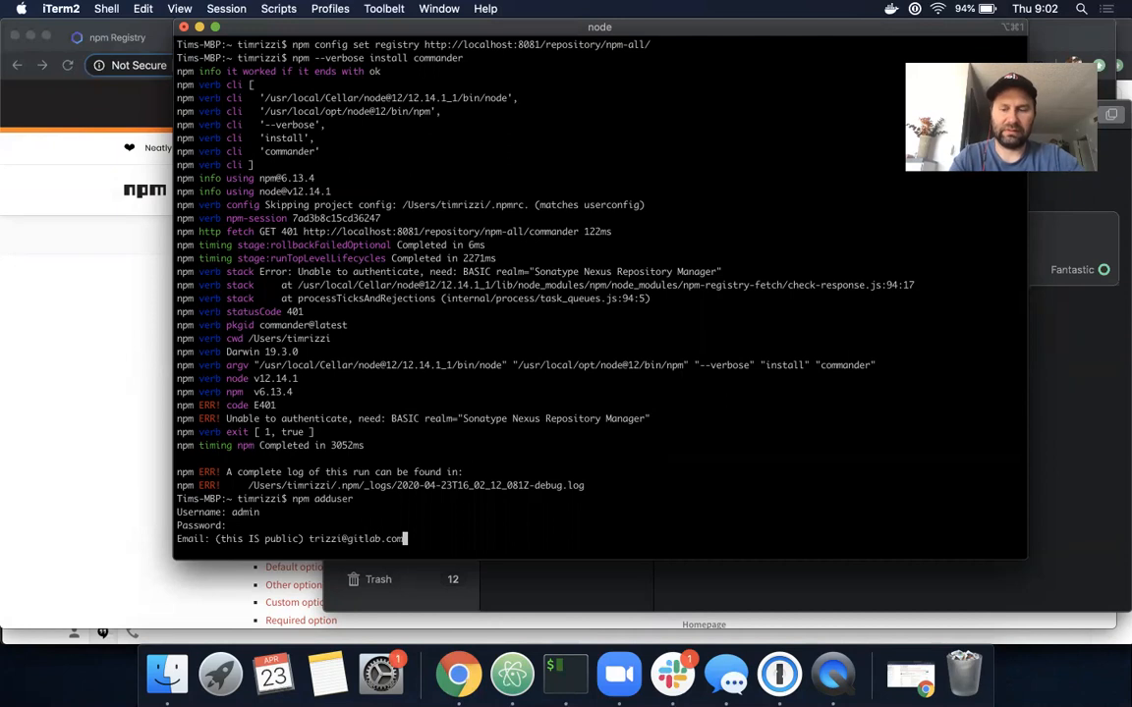
key("Return")
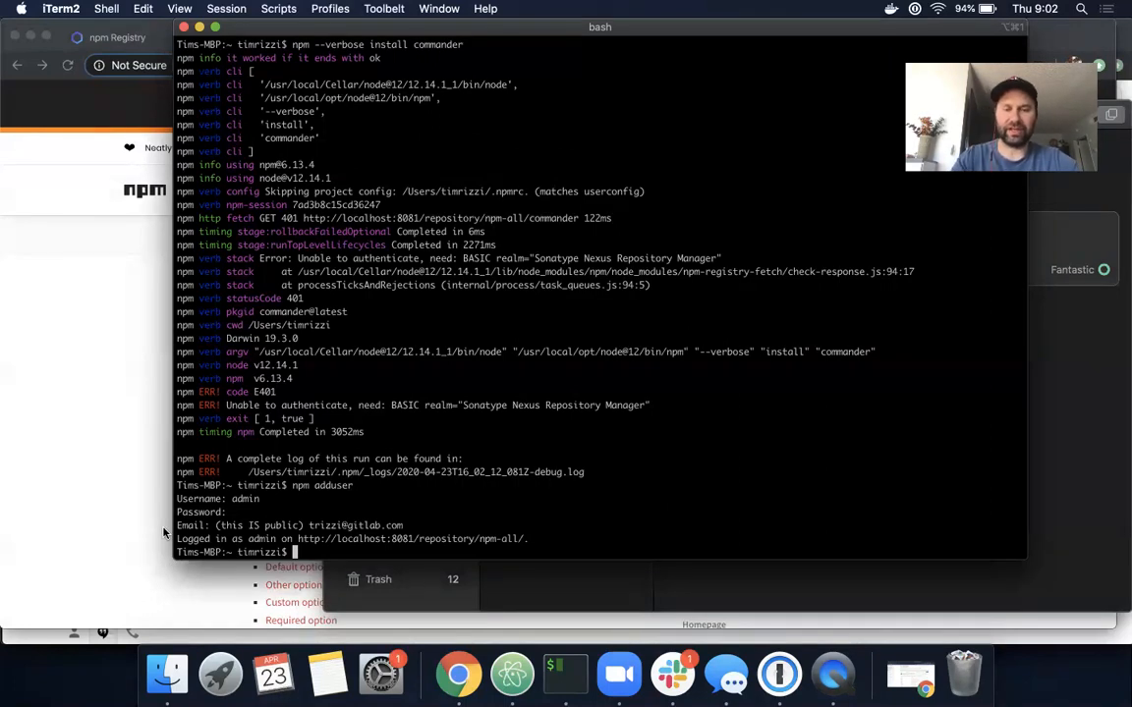
key("Up")
key("Up")
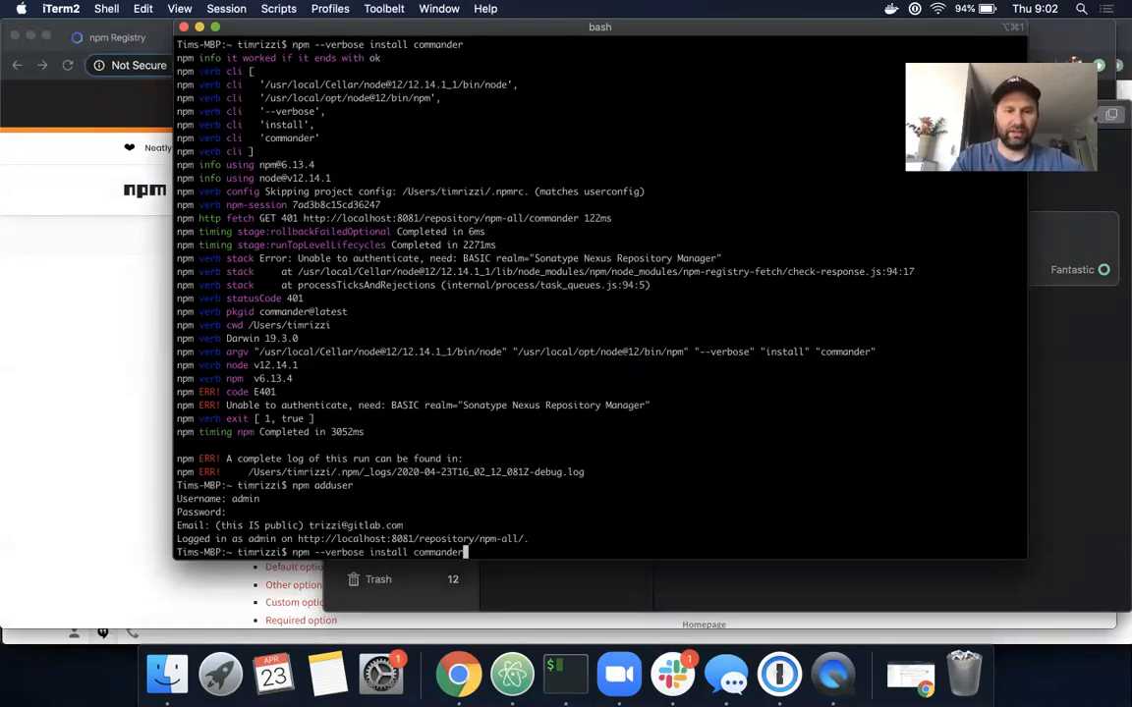
key("Return")
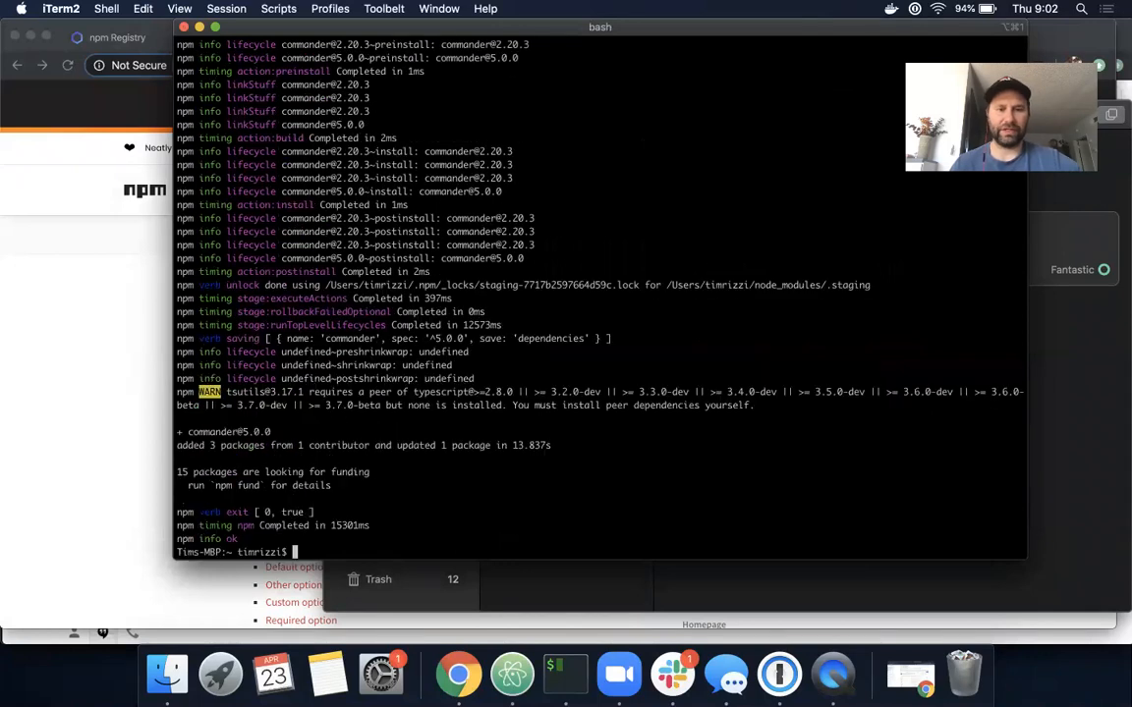
left_click(67, 378)
- Select the npm-all group's URL, review its npm-private and npm-proxy members, then open Browse
left_click(337, 37)
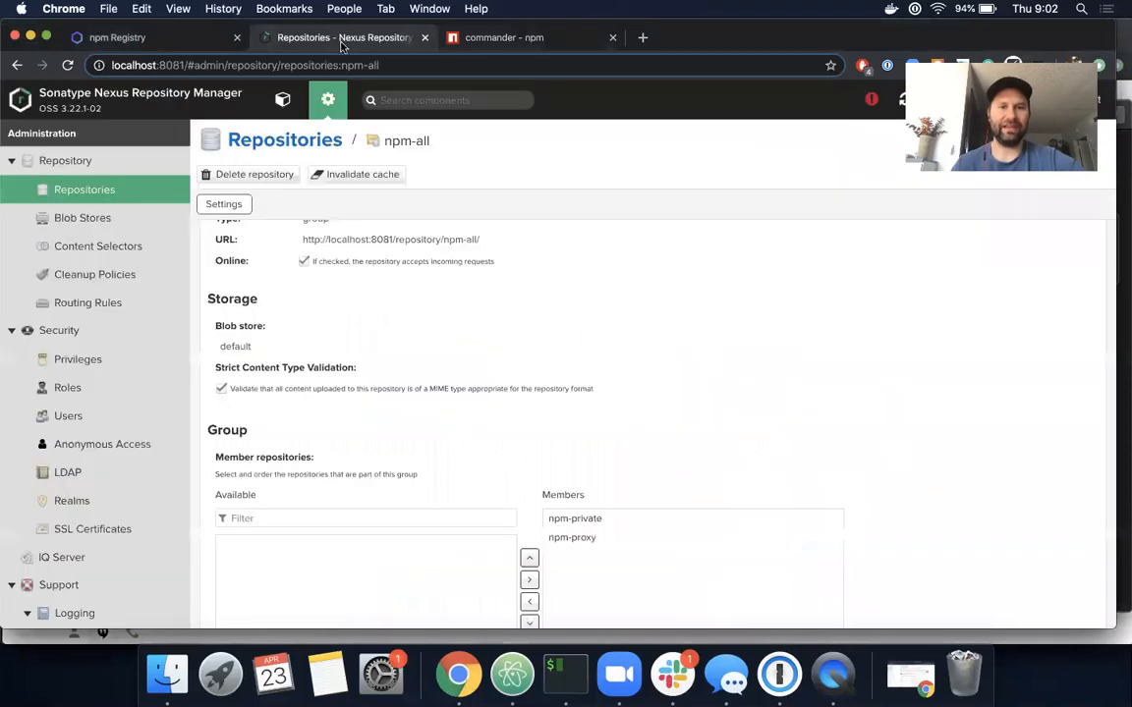
scroll(371, 278, "up", 2)
left_click_drag(482, 310, 303, 312)
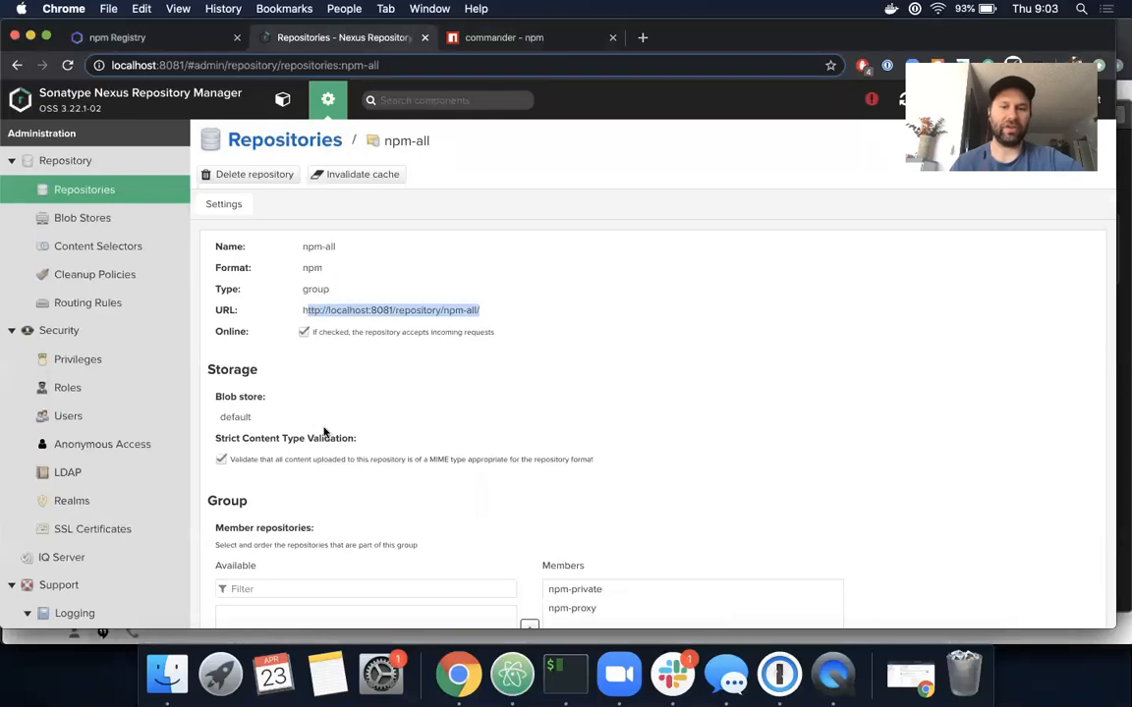
scroll(326, 434, "down", 3)
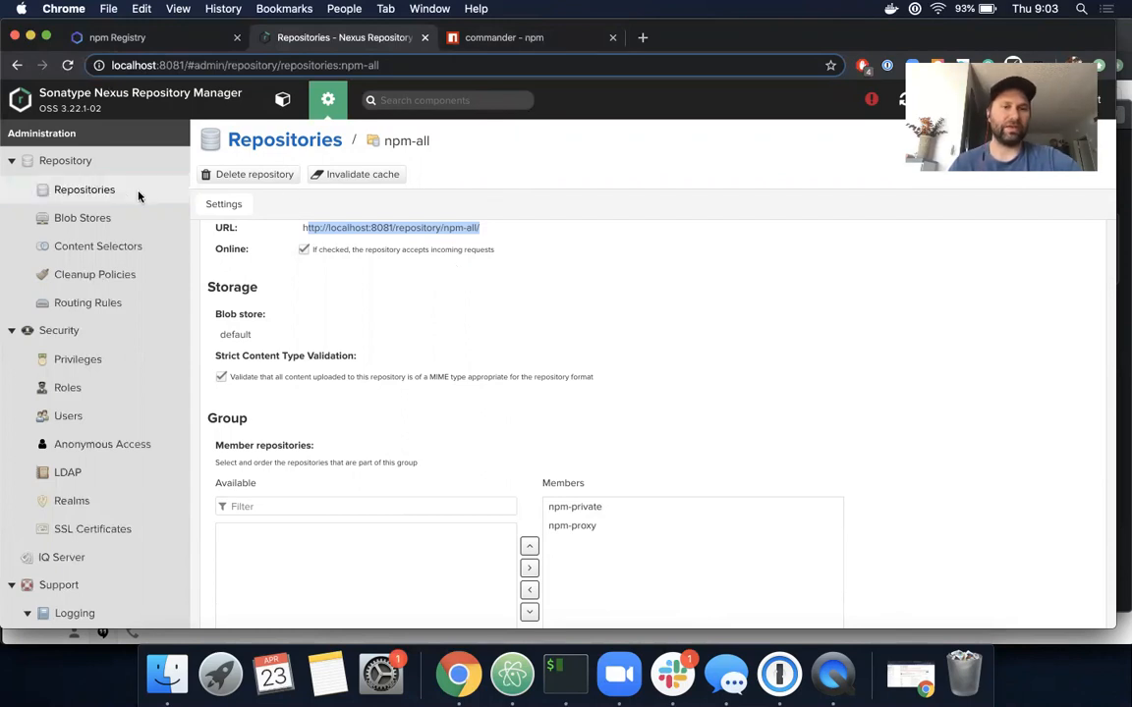
left_click(284, 102)
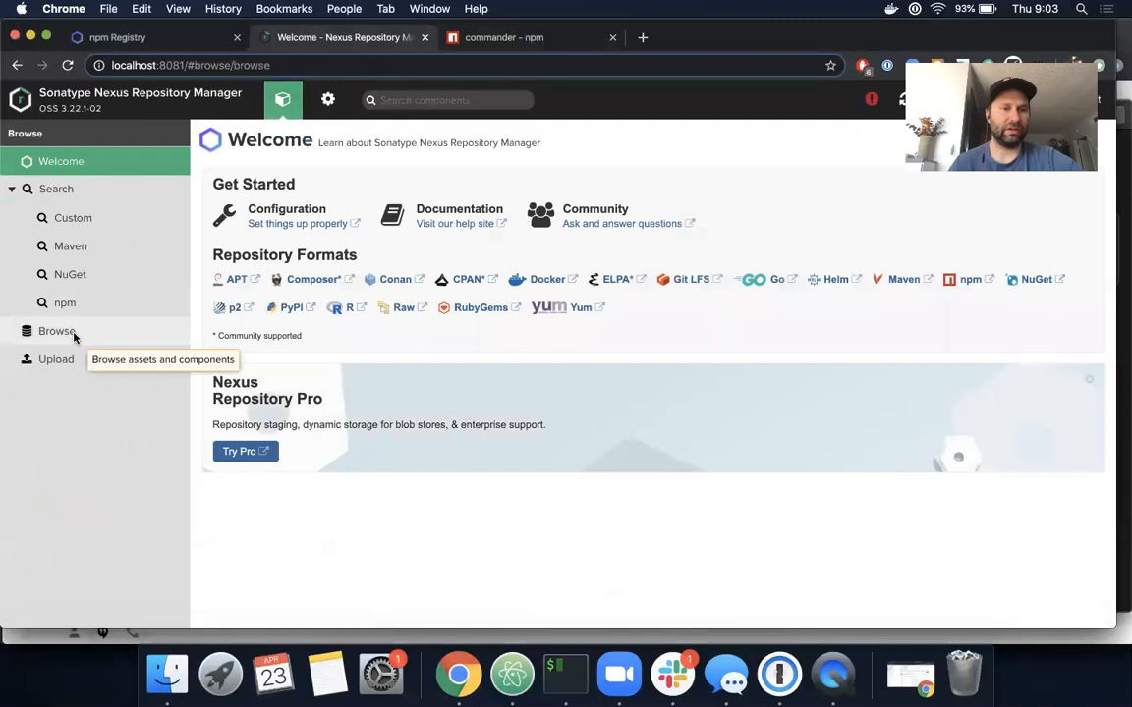
- Verify npm-proxy now caches commander-5.0.0.tgz (27.5 KB), then return to repository administration
left_click(57, 331)
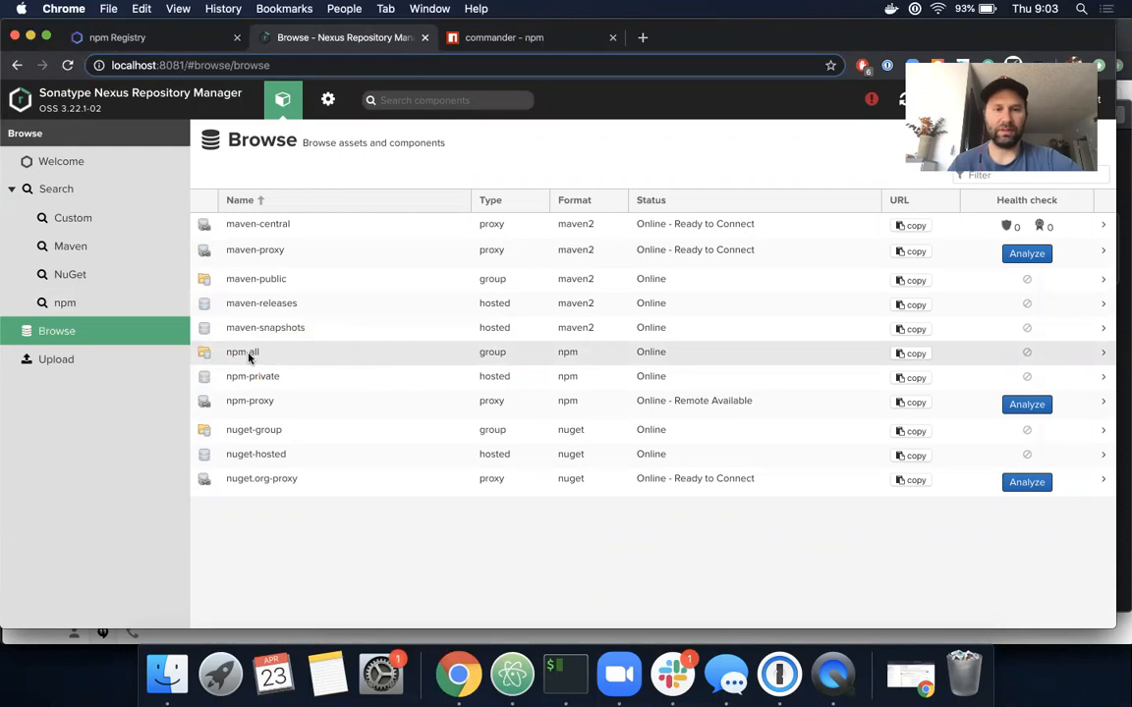
left_click(246, 401)
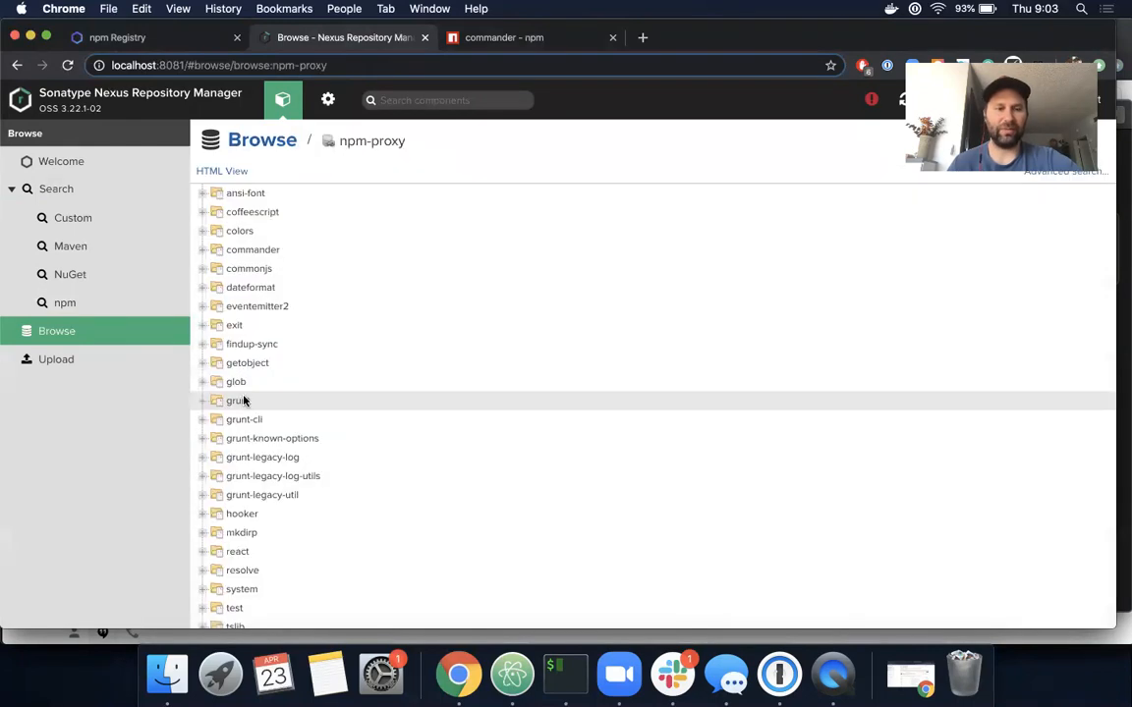
left_click(202, 255)
left_click(232, 267)
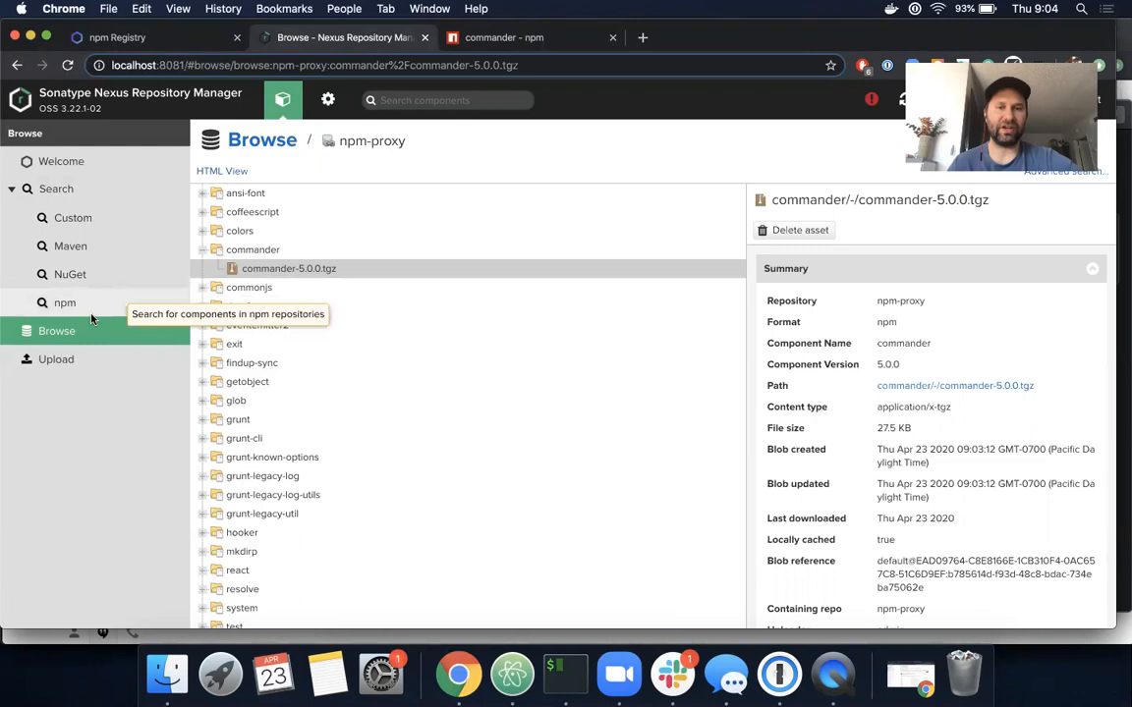
left_click(328, 99)
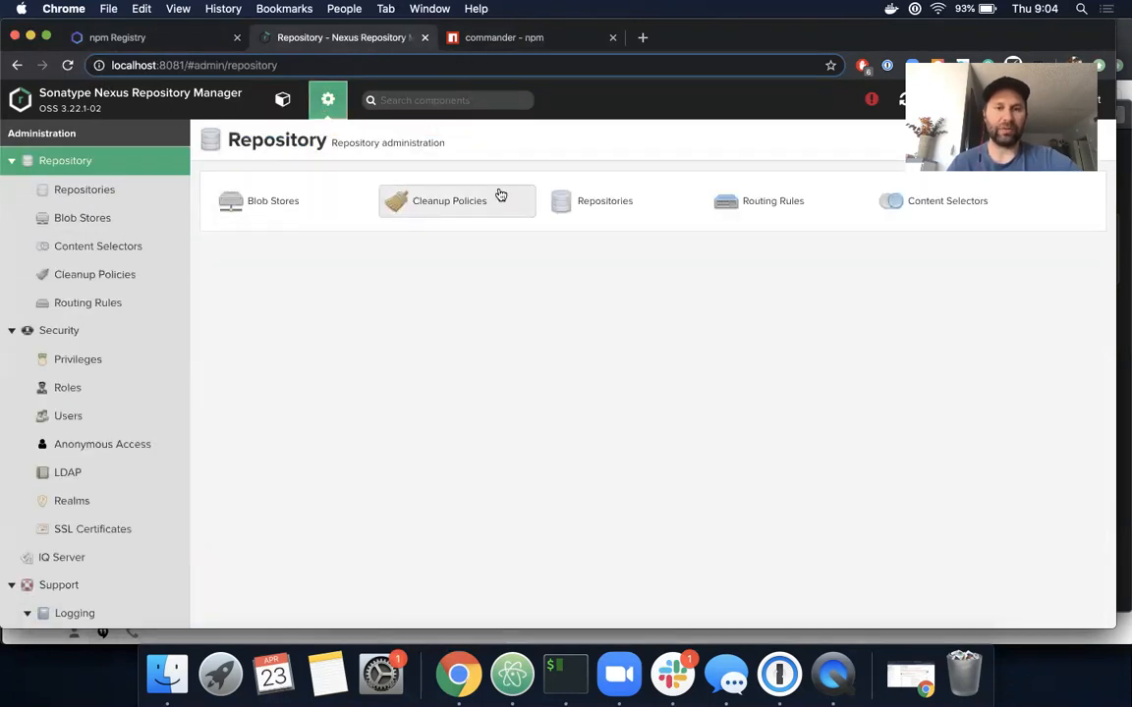
- Show the Repositories list with npm-all, npm-private and npm-proxy all online
left_click(574, 203)
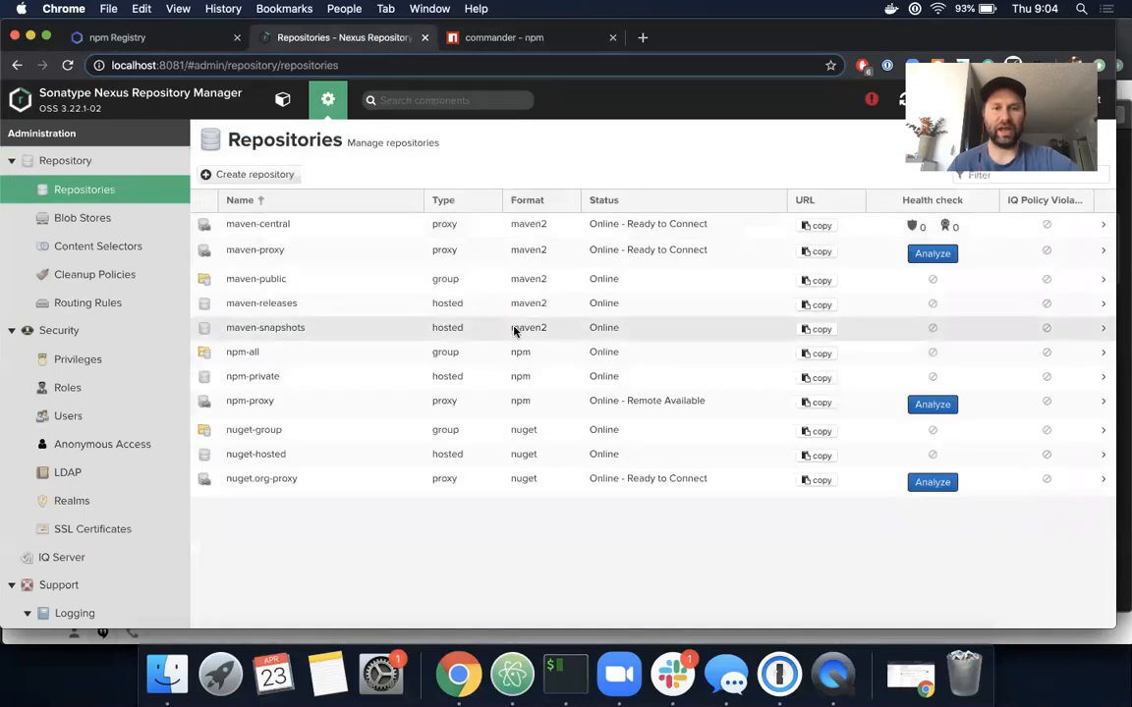